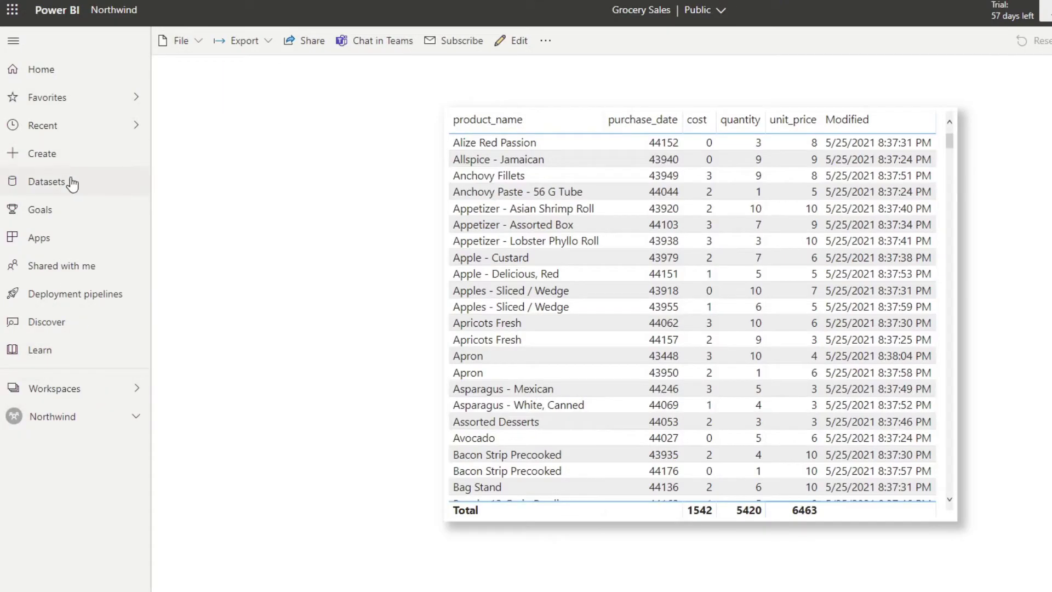
- Open the Northwind Grocery Sales dataset's details and check its refresh options without refreshing
{"action": "left_click", "coordinate": [39, 191]}
{"action": "scroll", "coordinate": [359, 382], "scroll_direction": "down", "scroll_amount": 3}
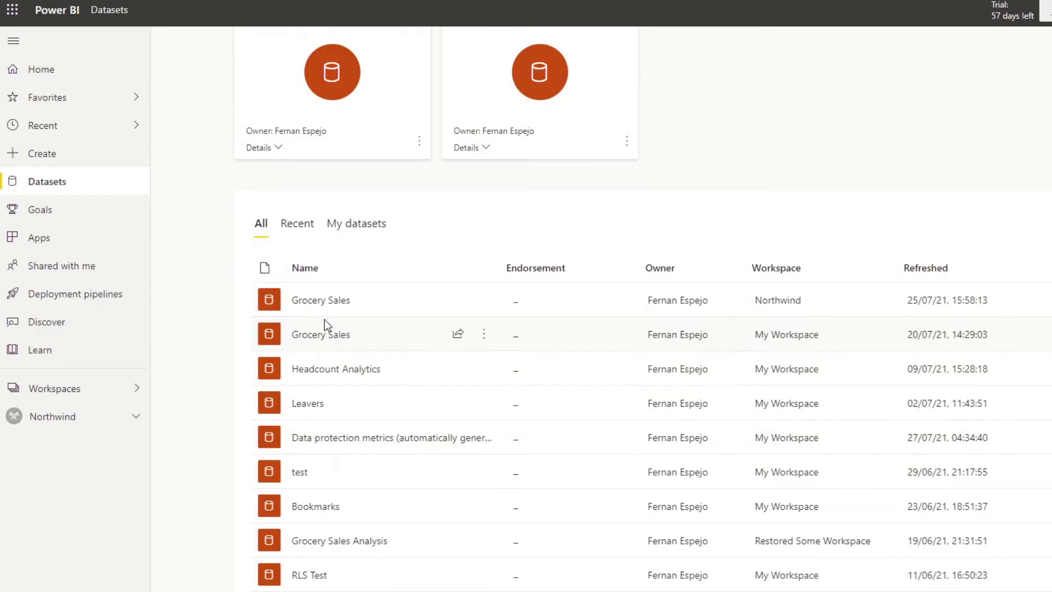
{"action": "left_click", "coordinate": [484, 300]}
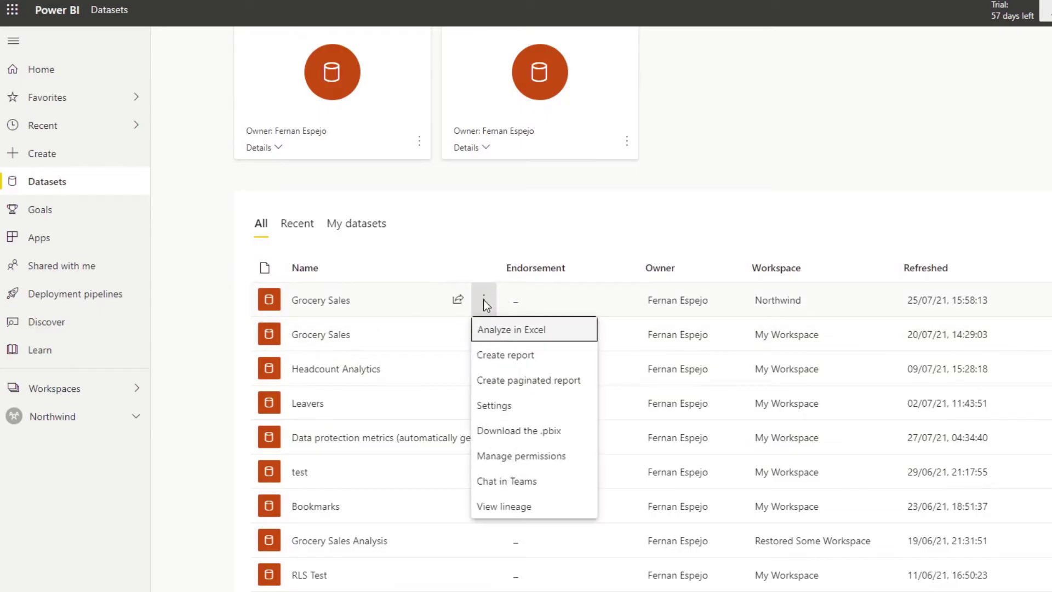
{"action": "left_click", "coordinate": [335, 302]}
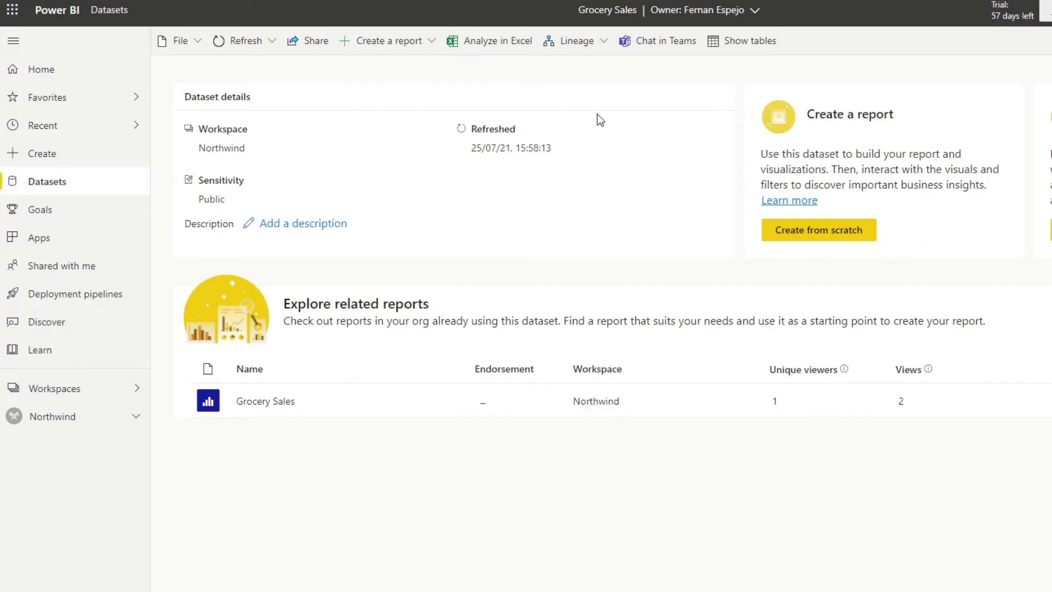
{"action": "left_click", "coordinate": [272, 46]}
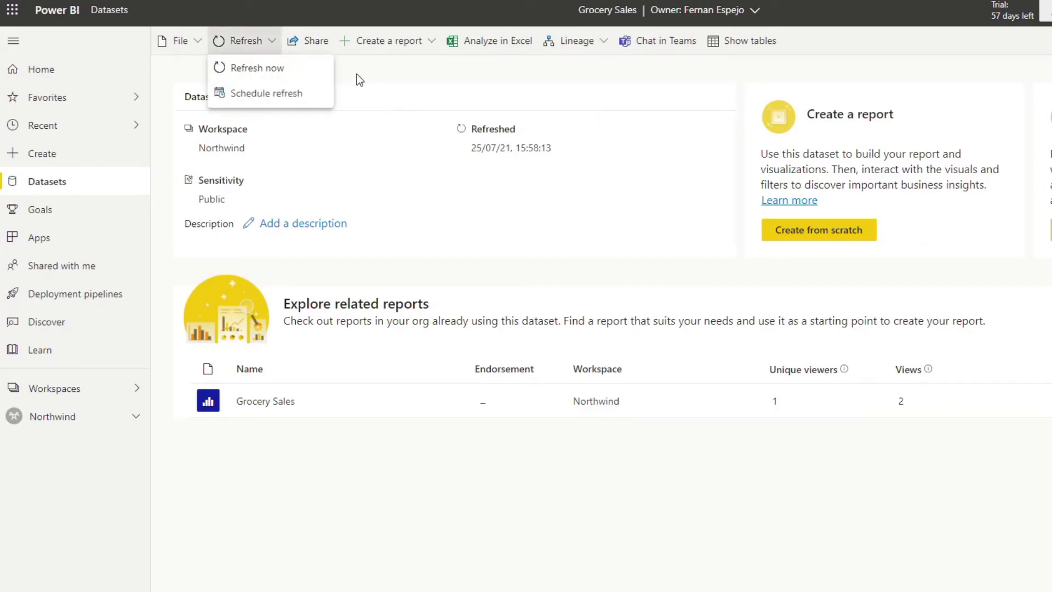
{"action": "left_click", "coordinate": [416, 86]}
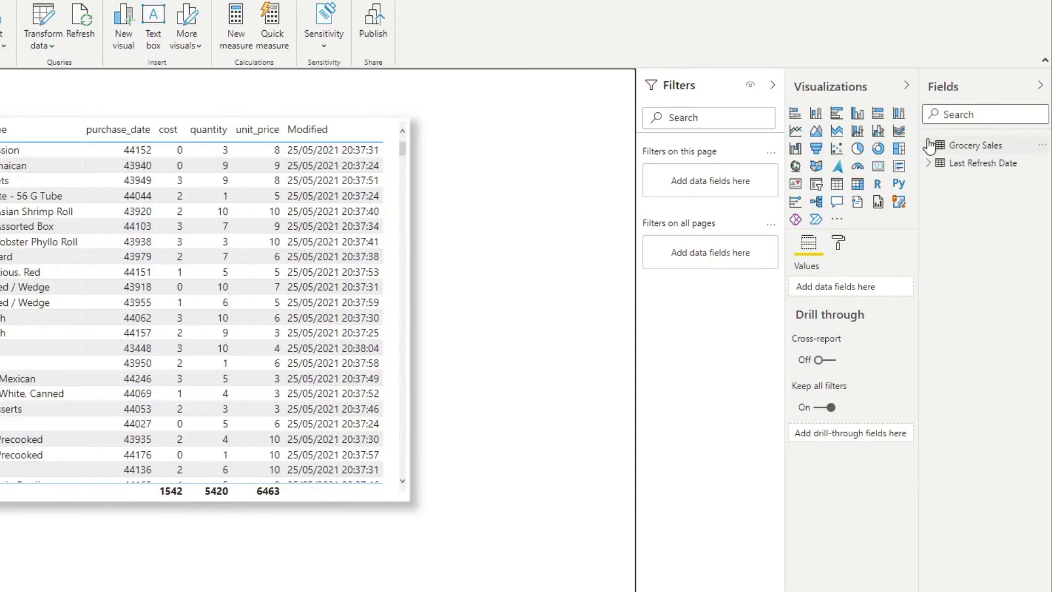
- Refresh the model so the Last Refresh Date table updates to 27/07/2021 19:32:51
{"action": "left_click", "coordinate": [931, 145]}
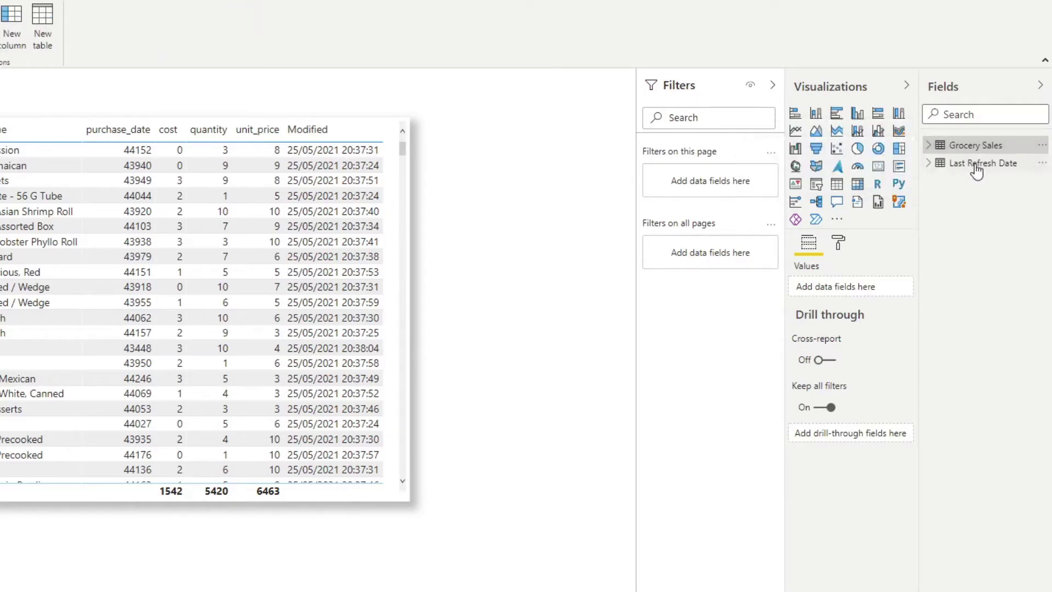
{"action": "left_click", "coordinate": [975, 164]}
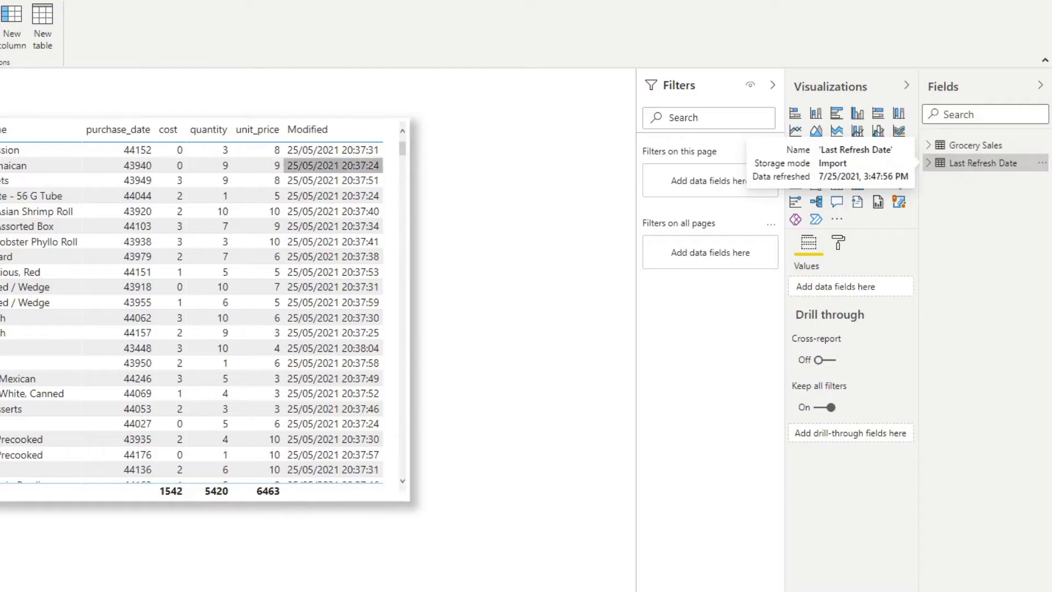
{"action": "left_click", "coordinate": [0, 110]}
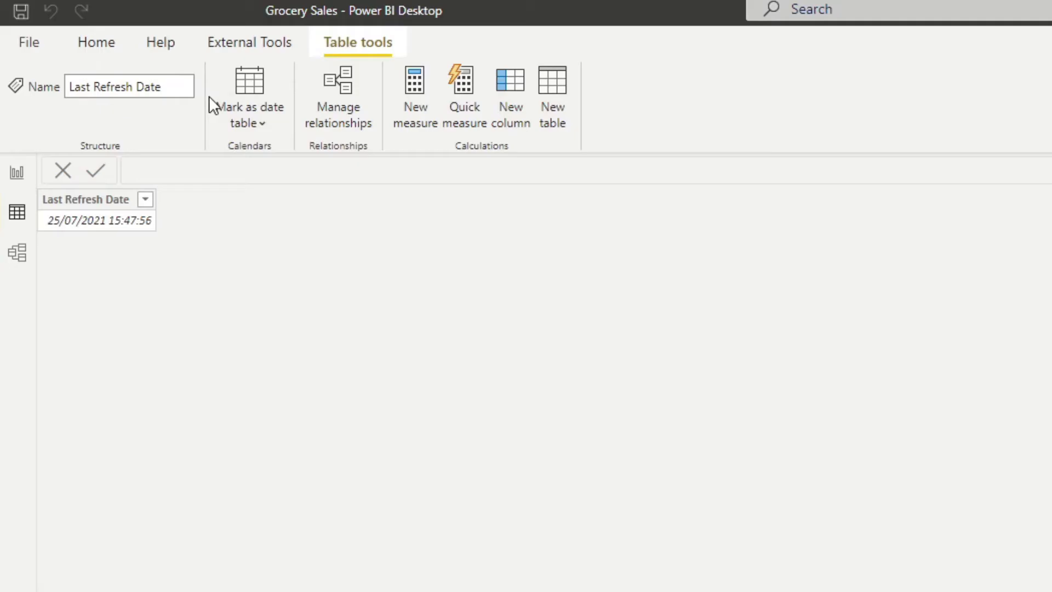
{"action": "left_click", "coordinate": [104, 41]}
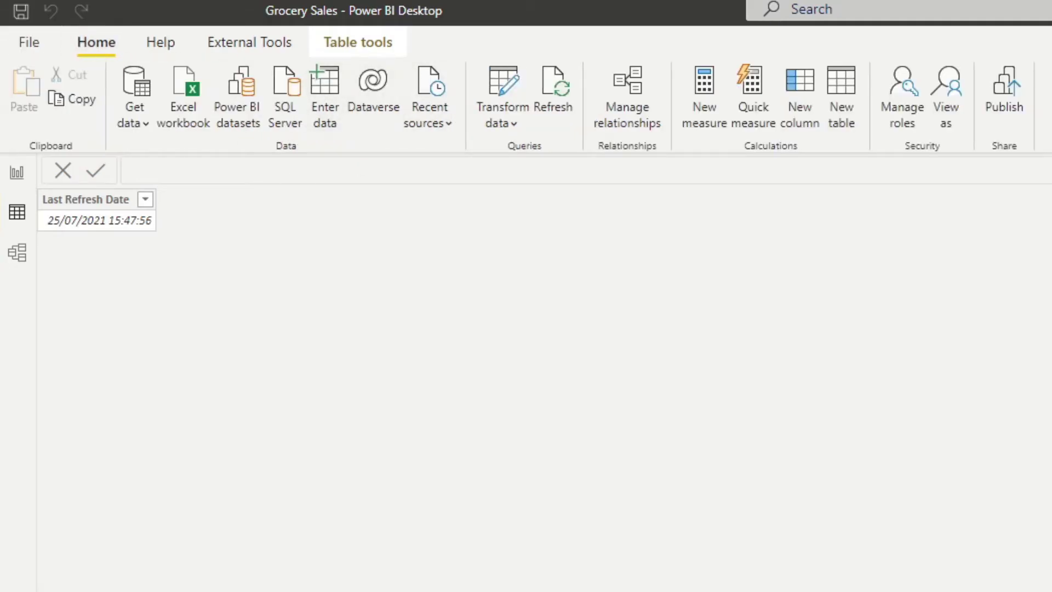
{"action": "left_click", "coordinate": [553, 88]}
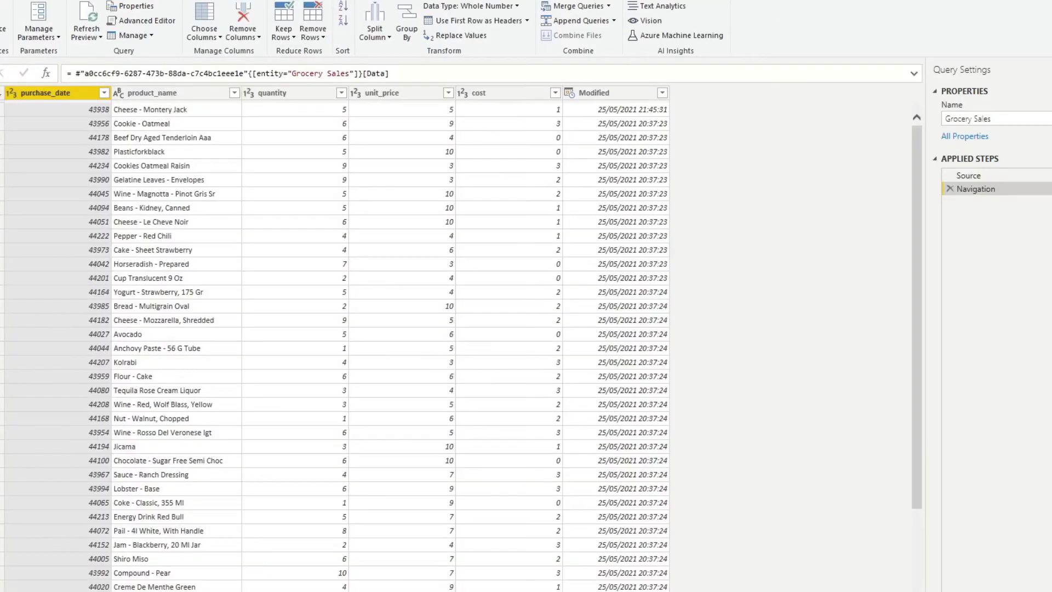
- Inspect the Last Refresh Date query's Added Custom DateTime.LocalNow() step and final Removed Columns step
{"action": "left_click", "coordinate": [2, 118]}
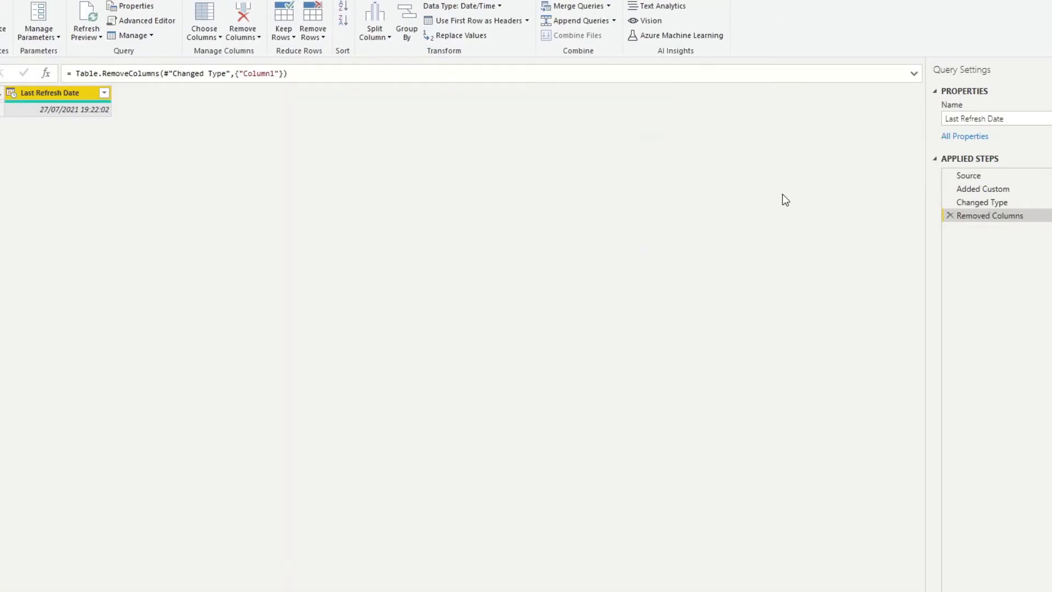
{"action": "left_click", "coordinate": [997, 189]}
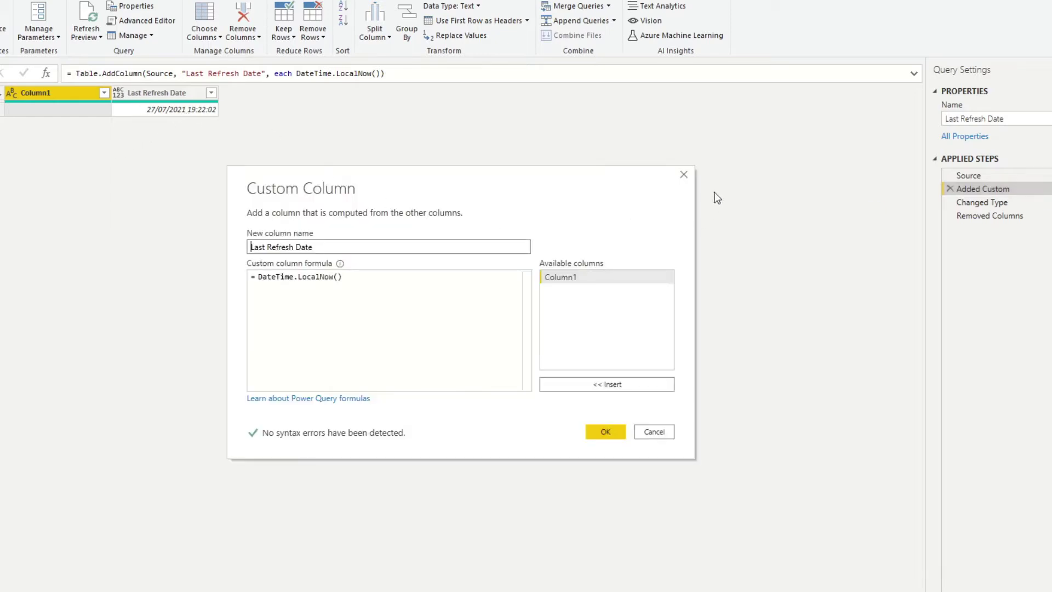
{"action": "left_click", "coordinate": [683, 176]}
{"action": "left_click", "coordinate": [980, 216]}
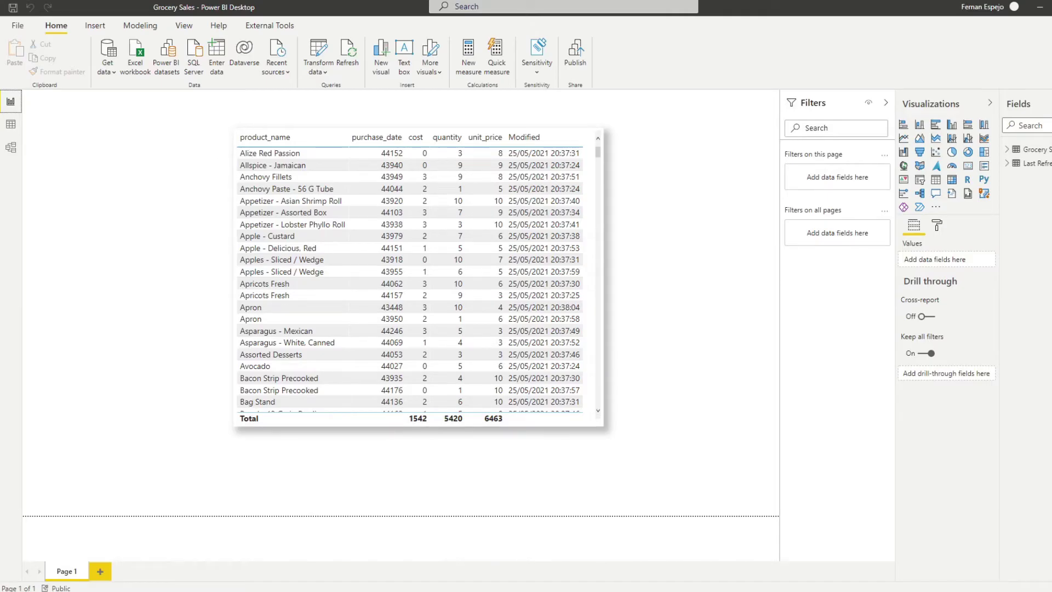
- Add the Last Refresh Date field to the page as a card visual
{"action": "left_click", "coordinate": [1008, 164]}
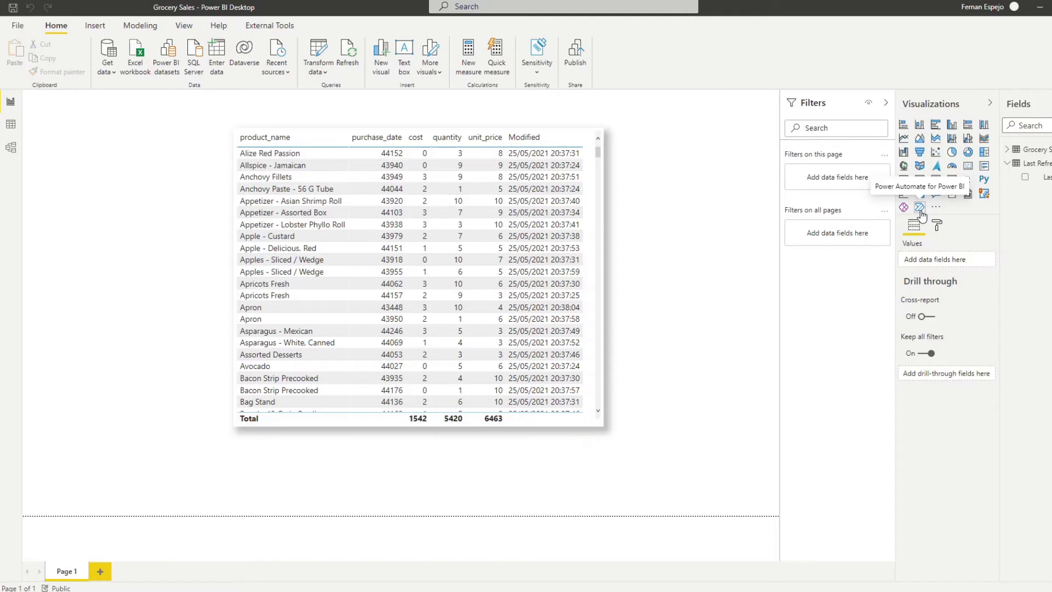
{"action": "left_click", "coordinate": [1025, 177]}
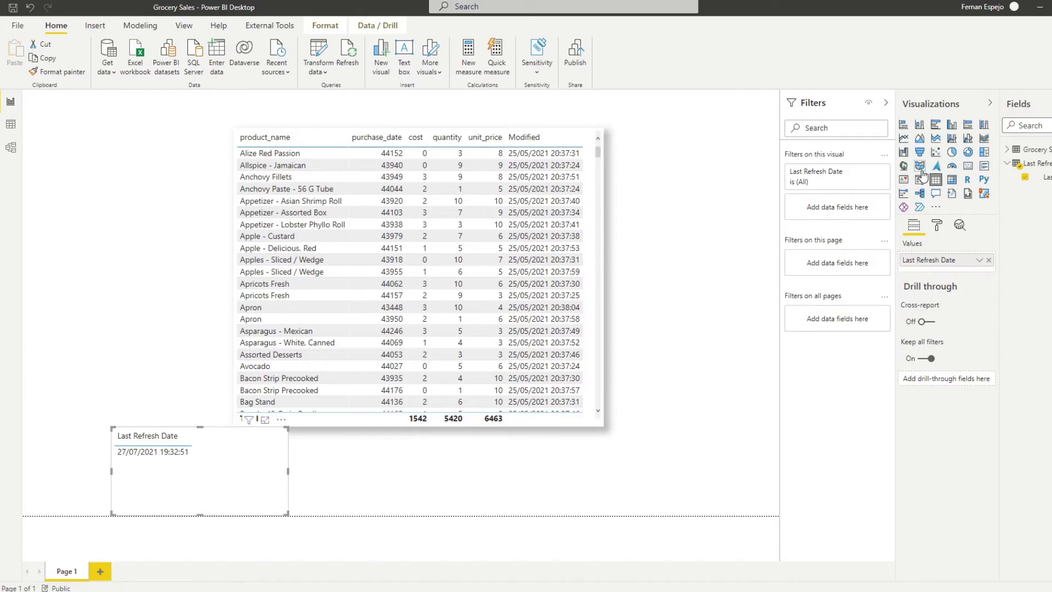
{"action": "left_click", "coordinate": [969, 165]}
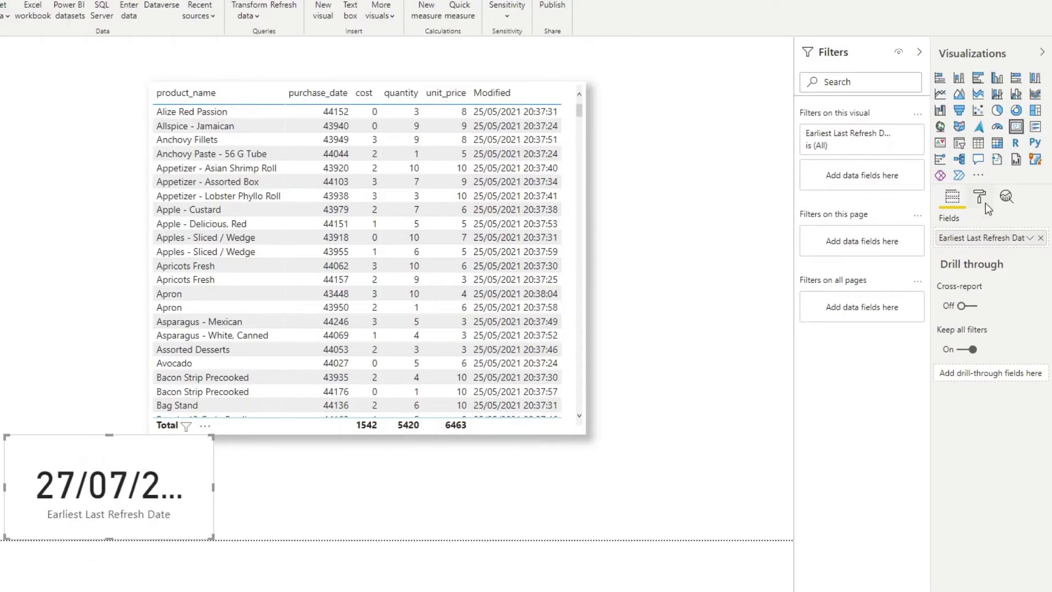
- Hide the card's category label, set data label size to 20, and shrink it to one line
{"action": "left_click", "coordinate": [980, 198]}
{"action": "left_click", "coordinate": [1014, 299]}
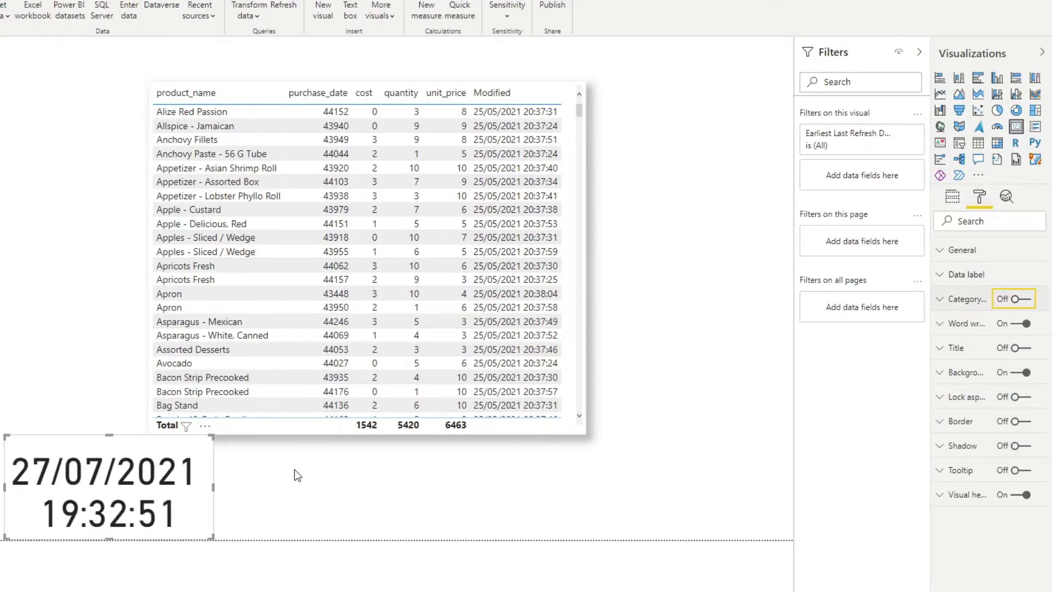
{"action": "left_click", "coordinate": [954, 274]}
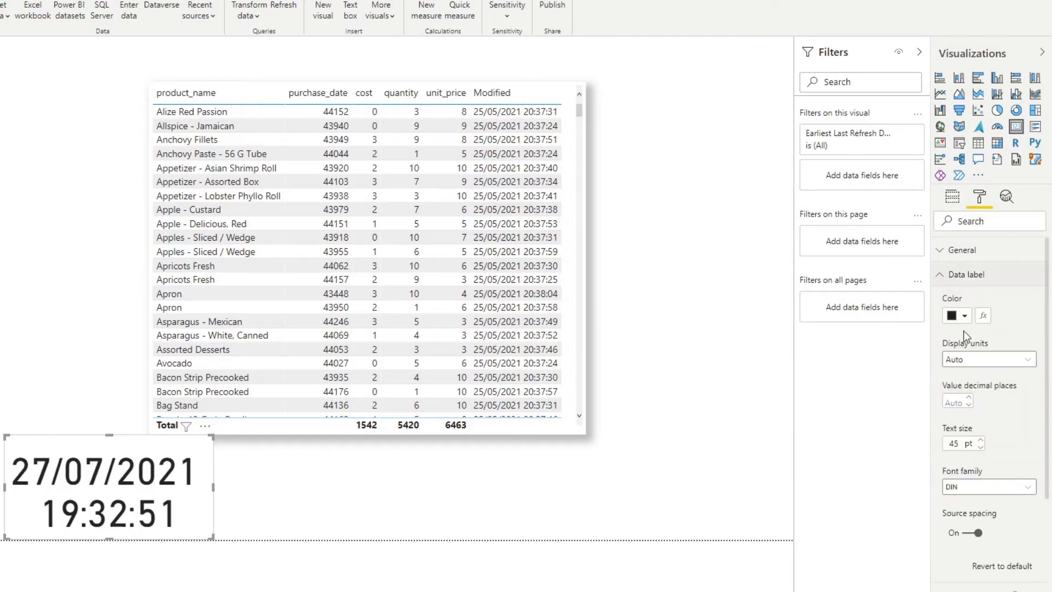
{"action": "left_click", "coordinate": [943, 447]}
{"action": "type", "text": "20"}
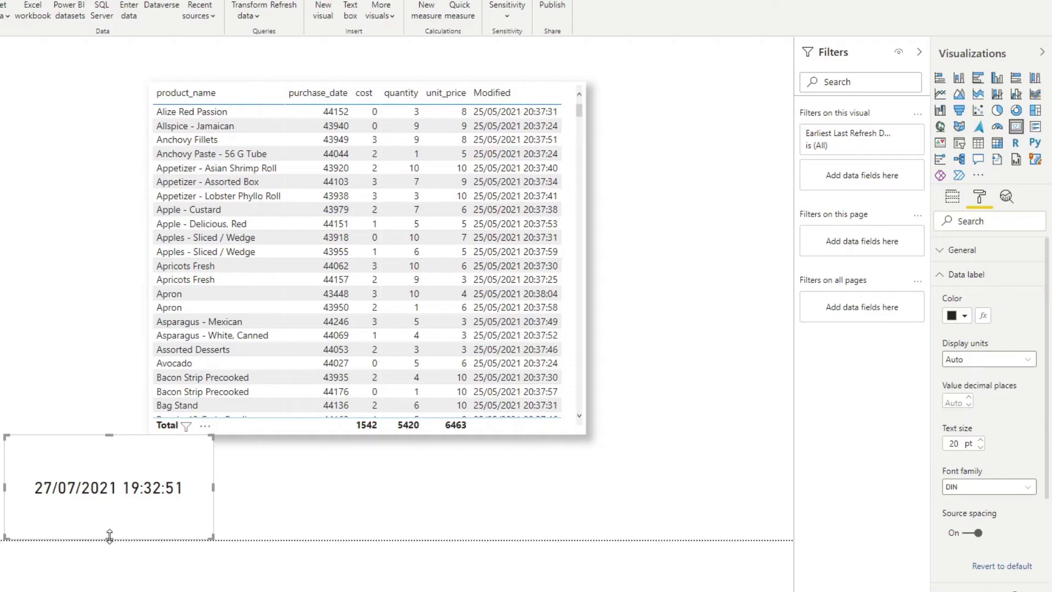
{"action": "left_click_drag", "start_coordinate": [110, 535], "coordinate": [38, 476]}
{"action": "left_click", "coordinate": [155, 469]}
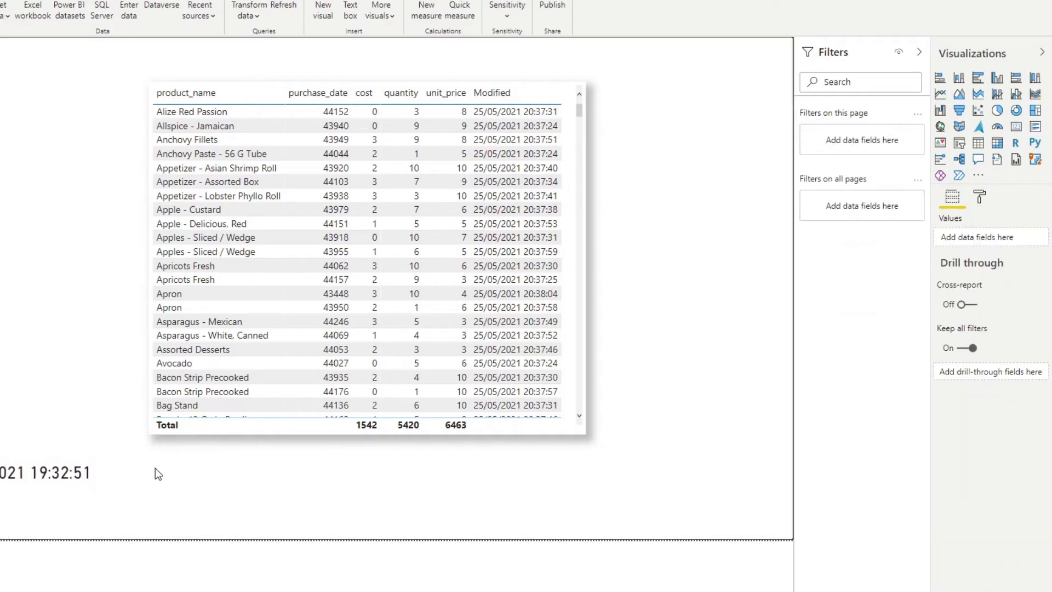
- Add a Power Automate button visual and start a new instant cloud flow for it
{"action": "left_click", "coordinate": [960, 177]}
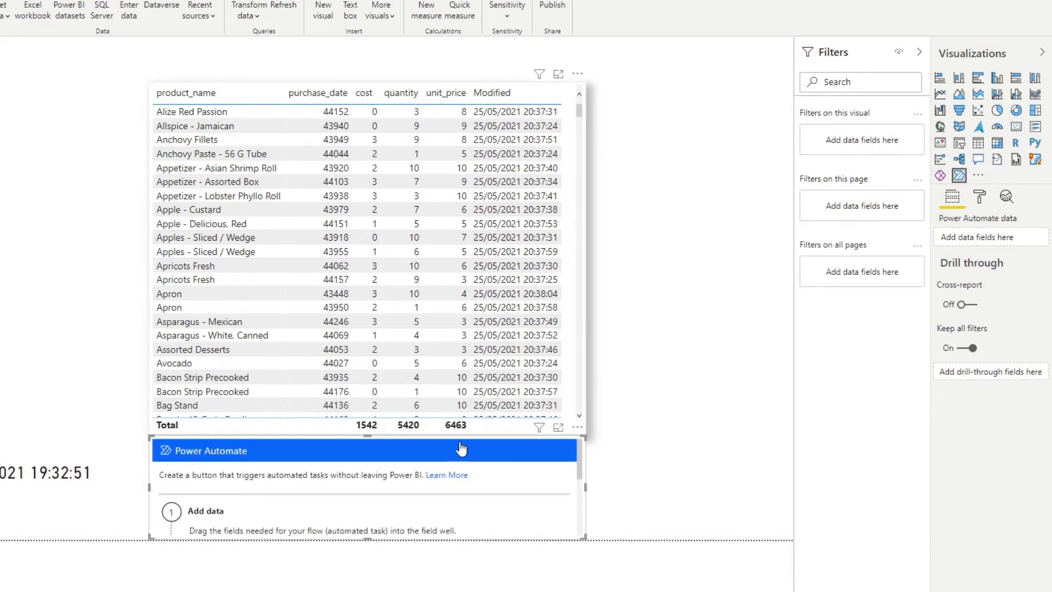
{"action": "left_click", "coordinate": [578, 427]}
{"action": "left_click", "coordinate": [603, 444]}
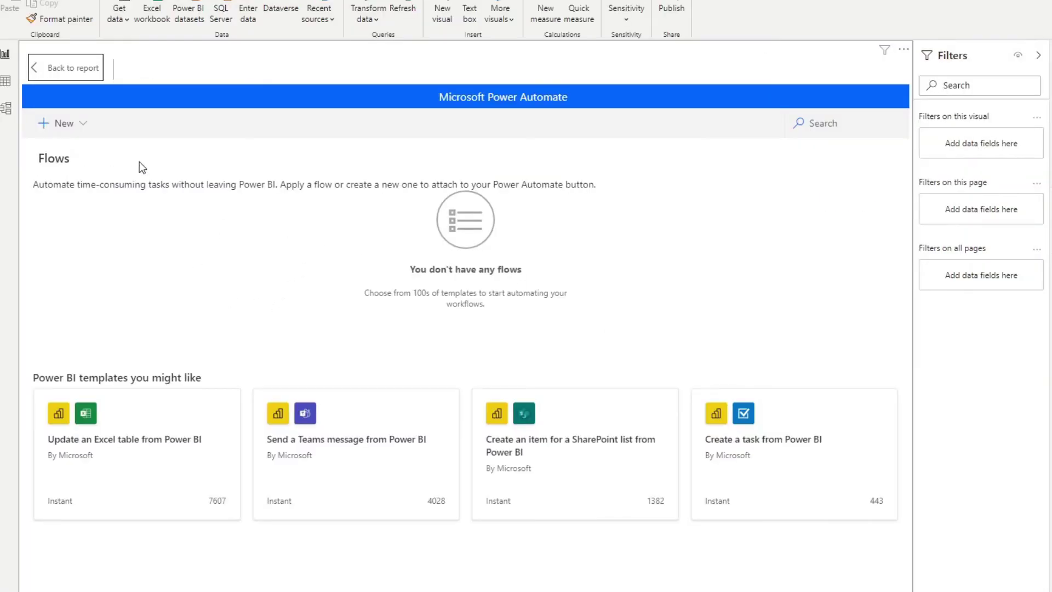
{"action": "left_click", "coordinate": [77, 123]}
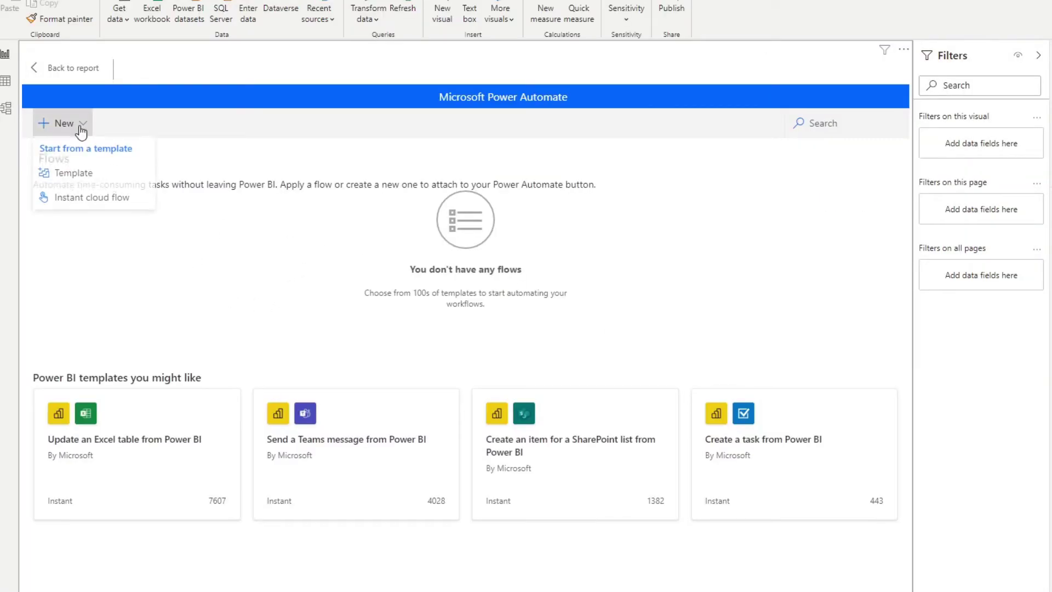
{"action": "left_click", "coordinate": [97, 201]}
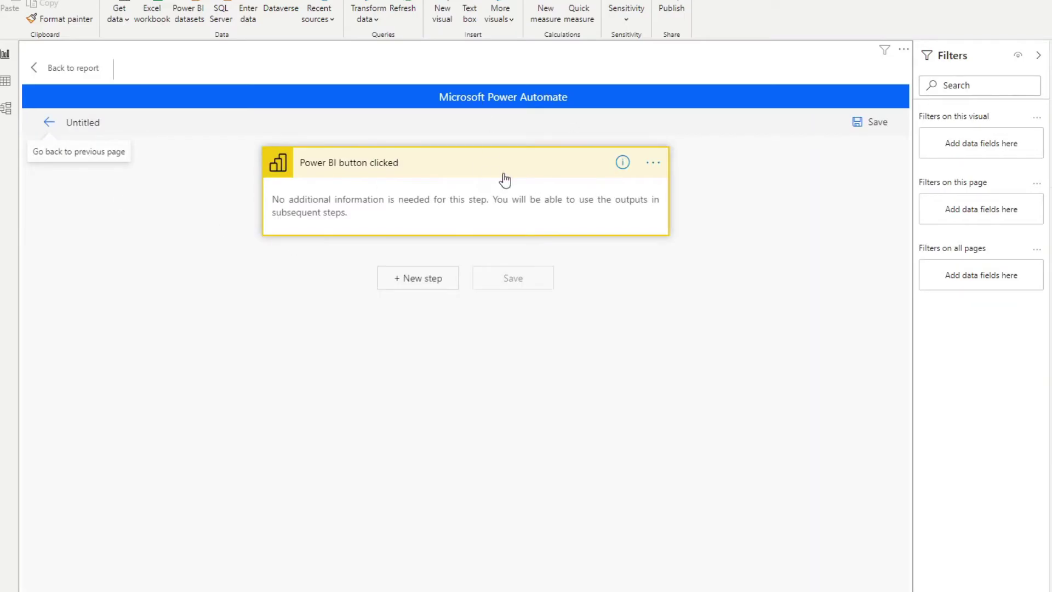
- Add a Power BI 'Refresh a dataset' action after the button trigger
{"action": "left_click", "coordinate": [426, 280]}
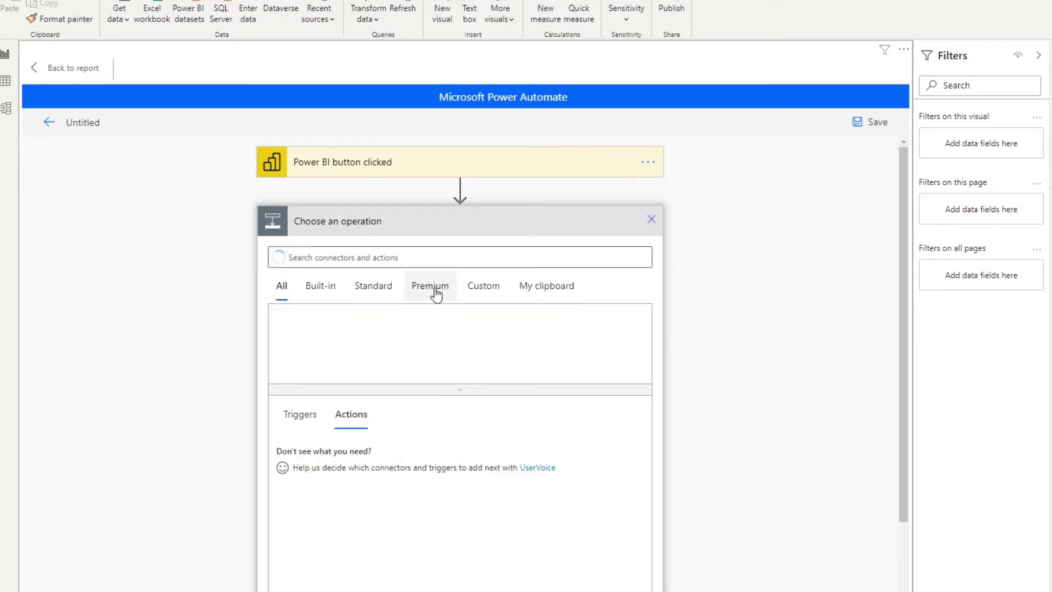
{"action": "left_click", "coordinate": [469, 256]}
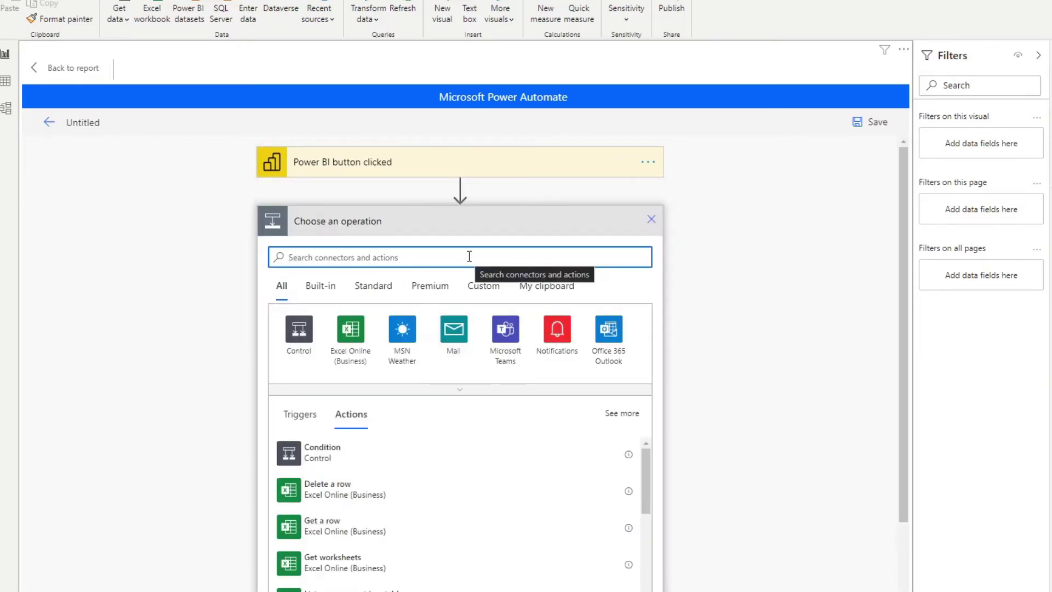
{"action": "type", "text": "POWER BI"}
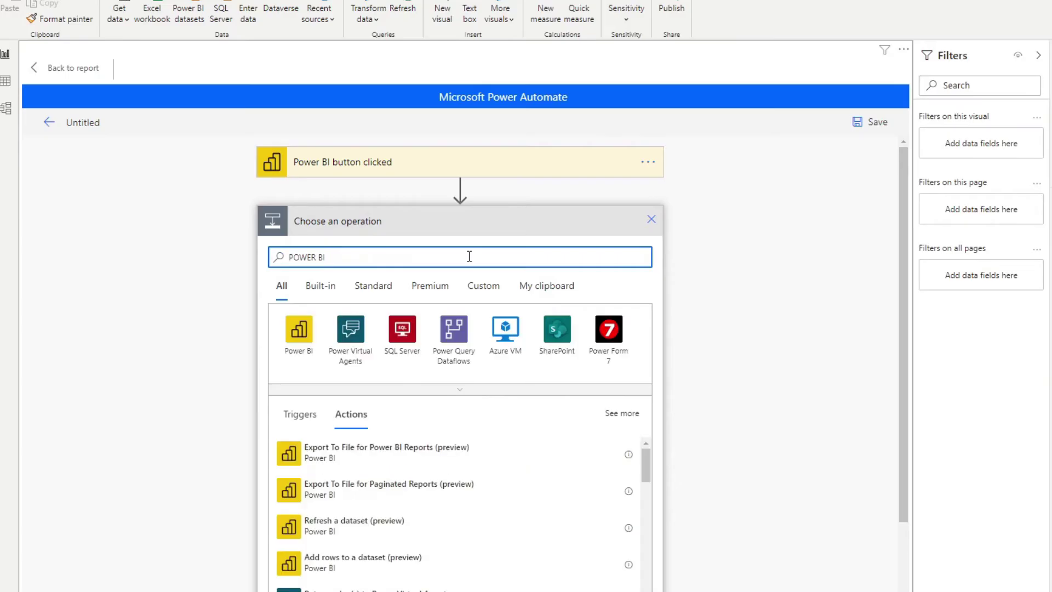
{"action": "scroll", "coordinate": [417, 497], "scroll_direction": "down", "scroll_amount": 1}
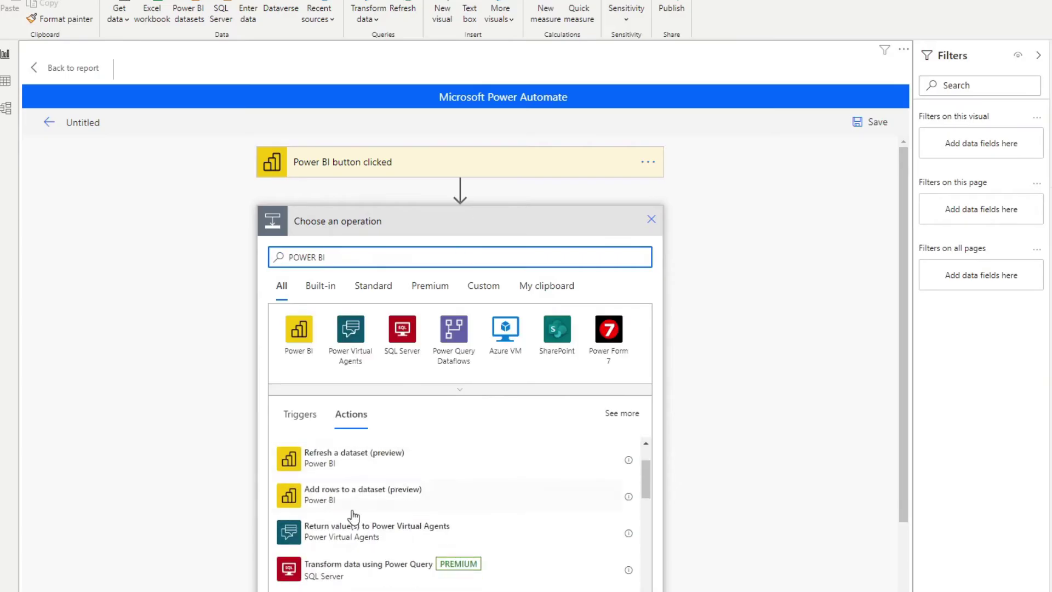
{"action": "left_click", "coordinate": [357, 467]}
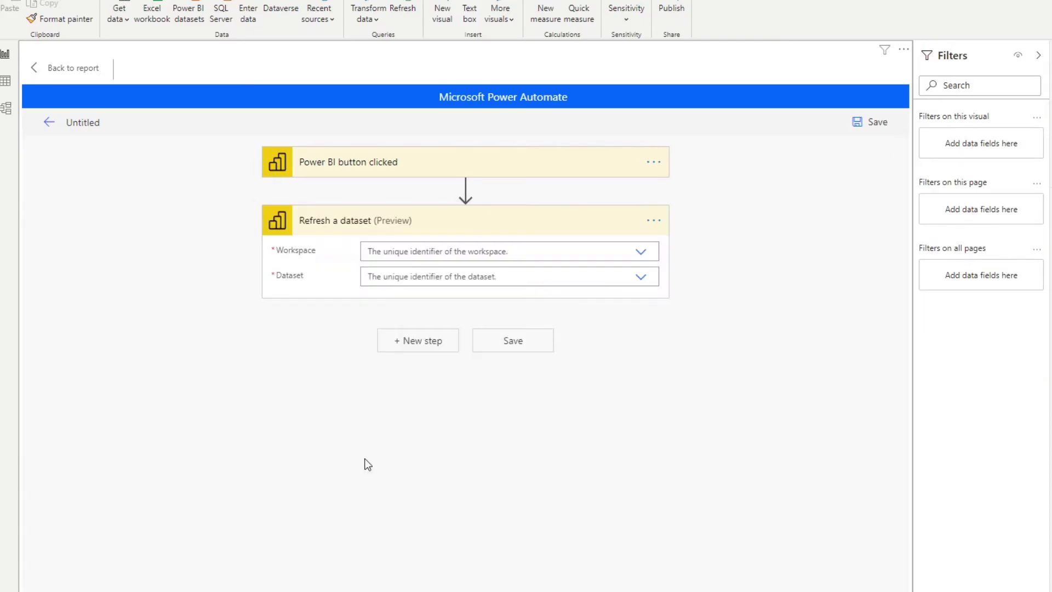
- Target the Northwind workspace's Grocery Sales dataset, then save and apply the flow
{"action": "left_click", "coordinate": [639, 252]}
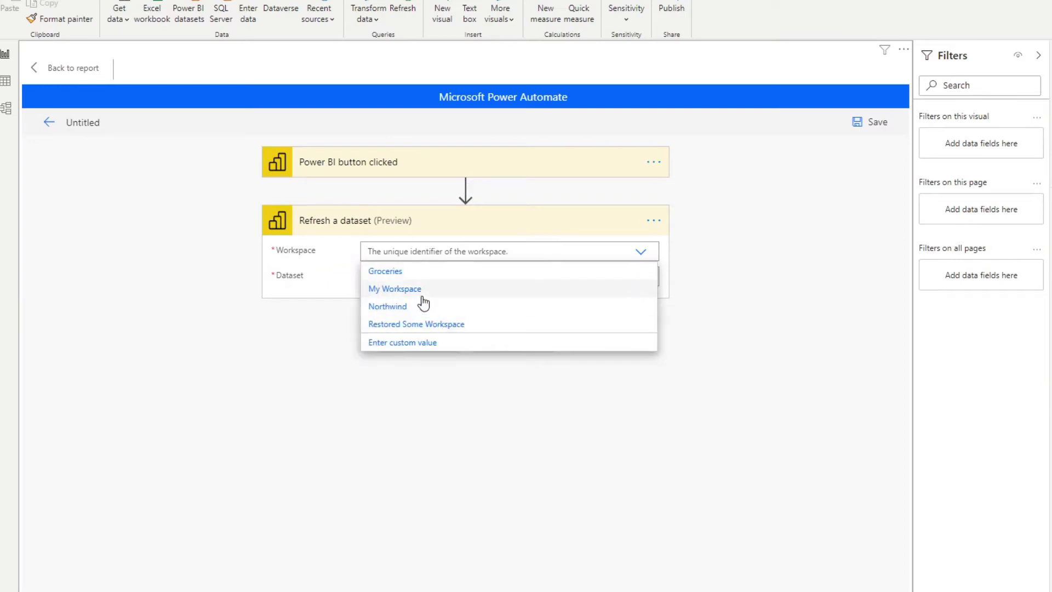
{"action": "left_click", "coordinate": [418, 307]}
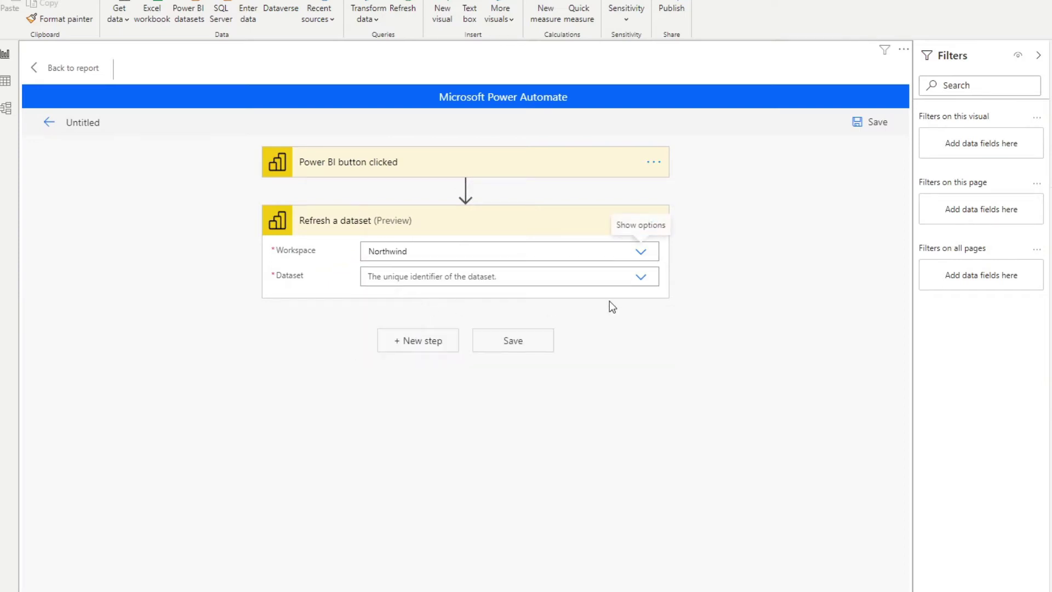
{"action": "left_click", "coordinate": [643, 278]}
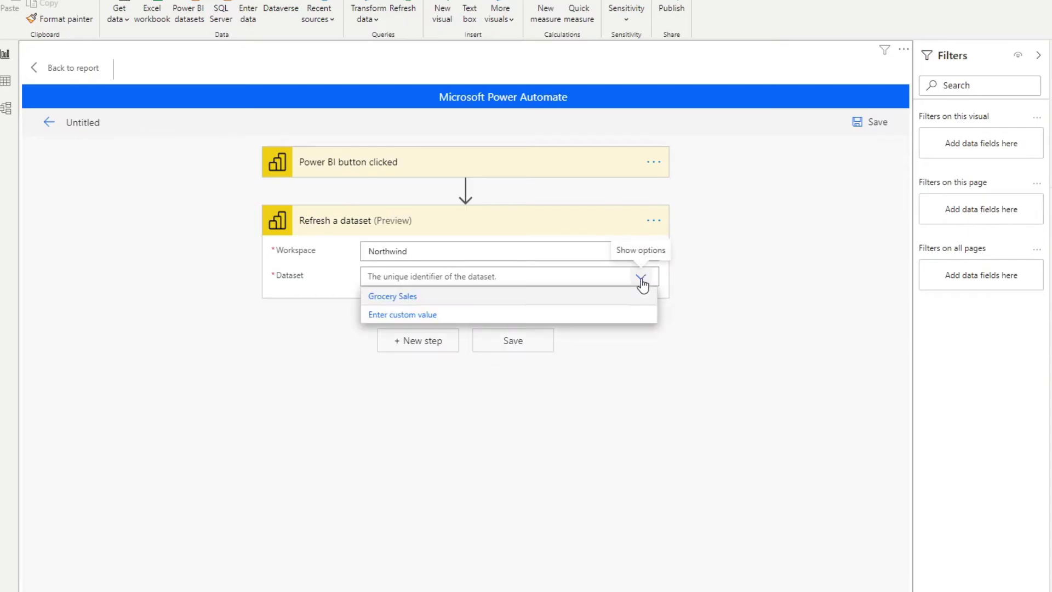
{"action": "left_click", "coordinate": [476, 296]}
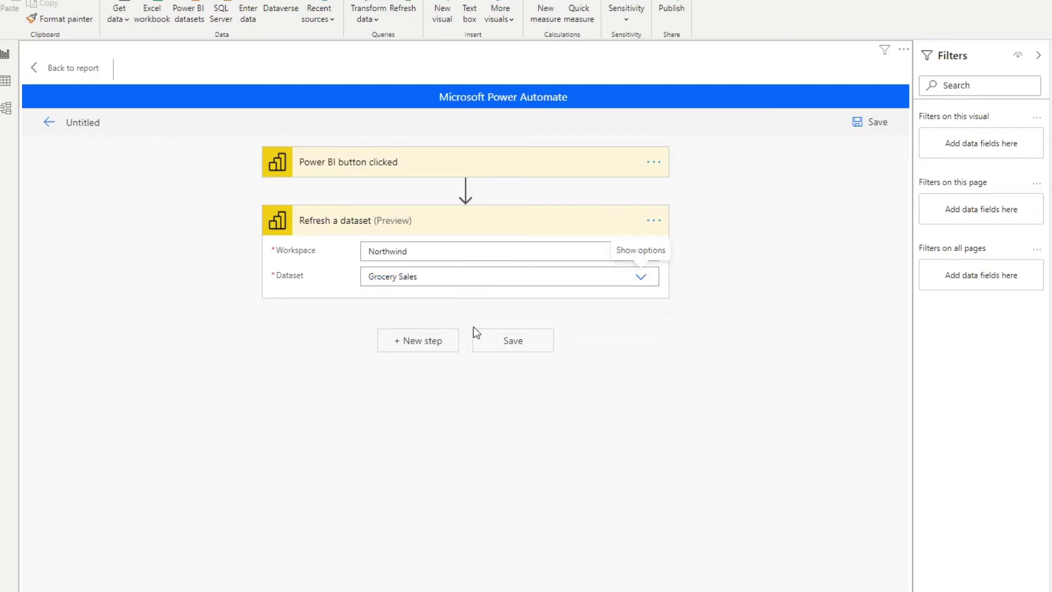
{"action": "left_click", "coordinate": [503, 343]}
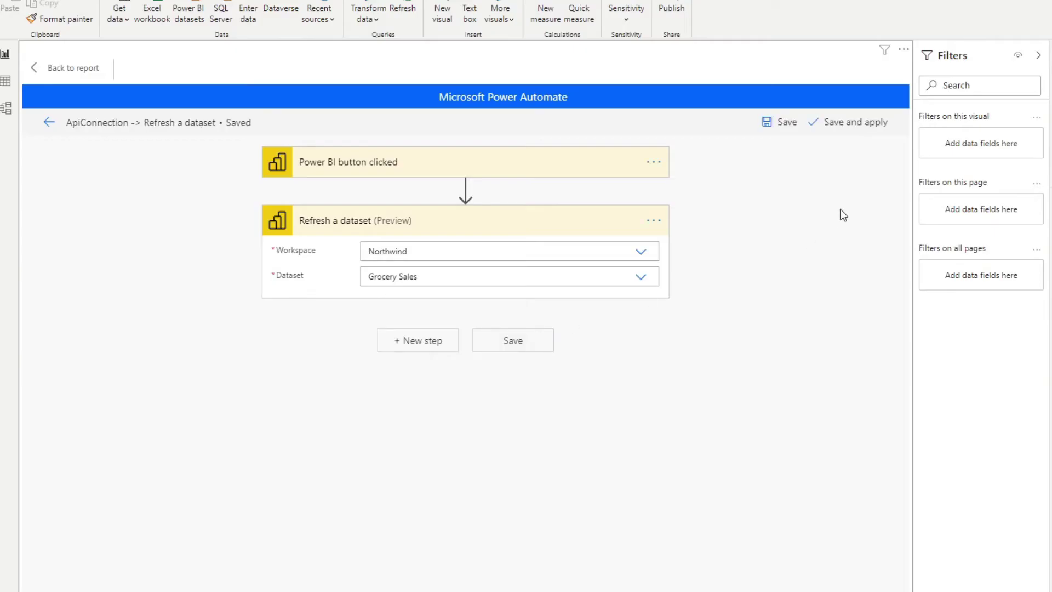
{"action": "left_click", "coordinate": [855, 127]}
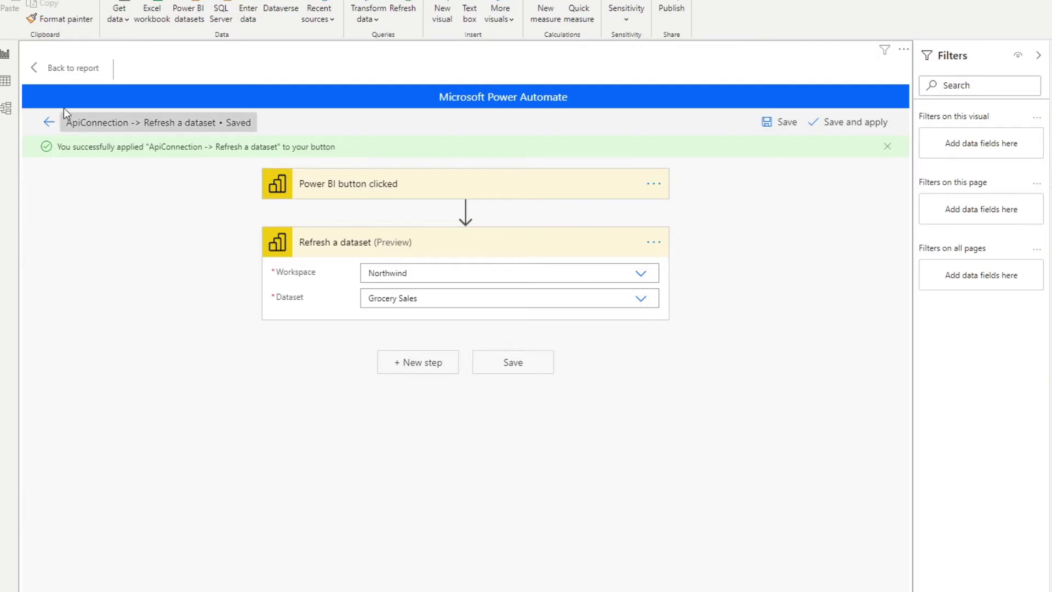
- Back on the report, shrink the flow button and place it beneath the date card
{"action": "left_click", "coordinate": [71, 70]}
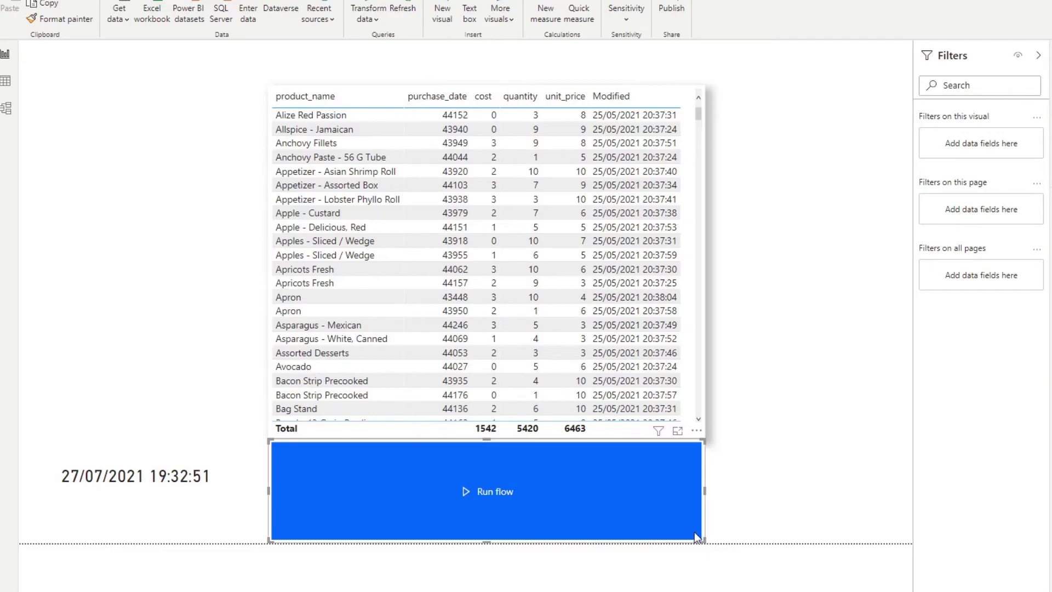
{"action": "left_click_drag", "start_coordinate": [700, 538], "coordinate": [428, 485]}
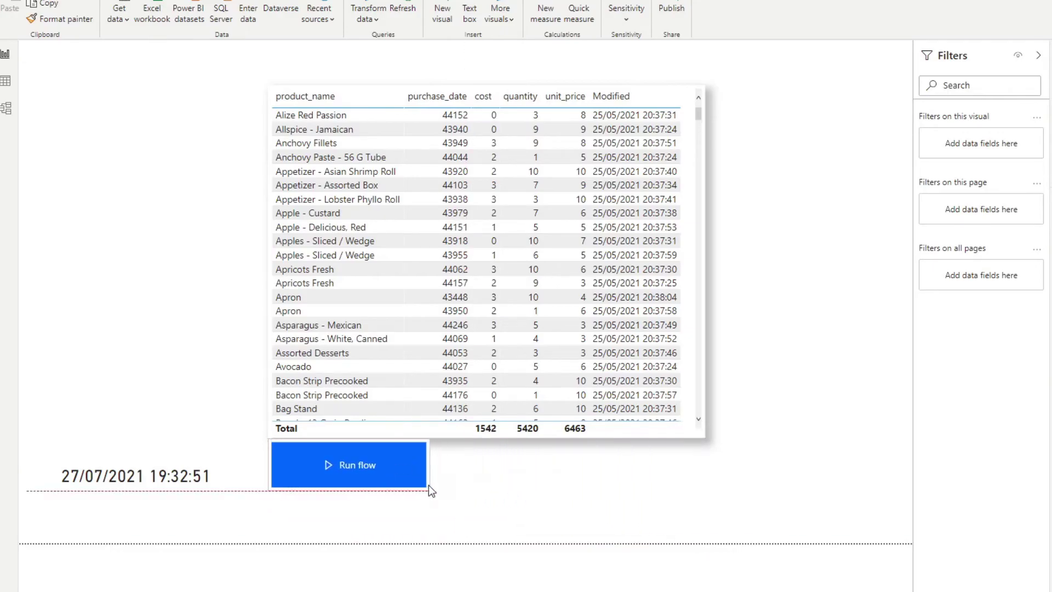
{"action": "left_click_drag", "start_coordinate": [397, 440], "coordinate": [188, 491]}
{"action": "left_click", "coordinate": [287, 493]}
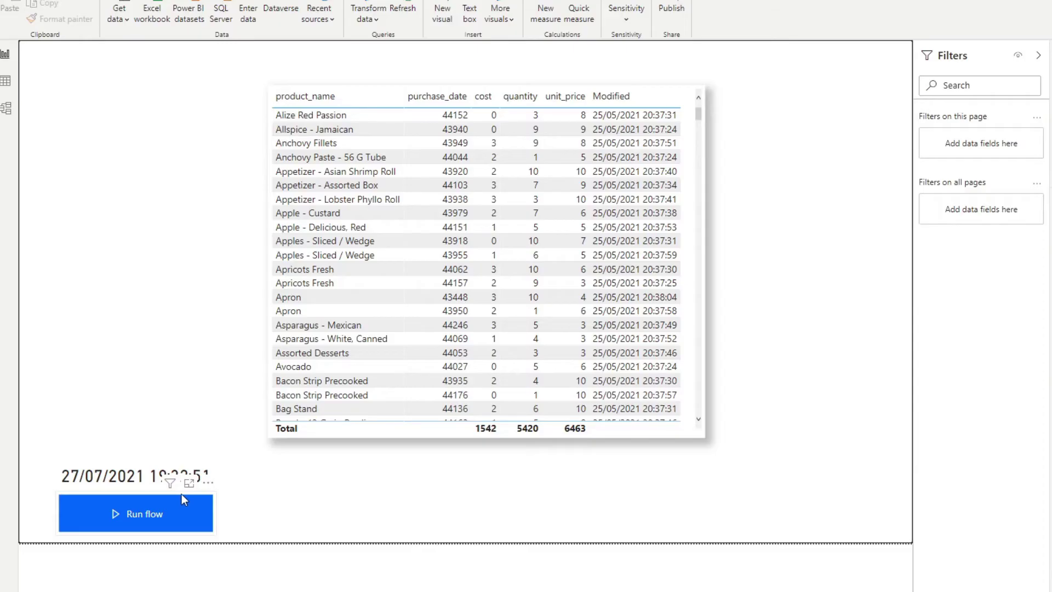
- Change the button text from Run flow to 'Refresh Dataset'
{"action": "left_click", "coordinate": [181, 494]}
{"action": "left_click", "coordinate": [1051, 200]}
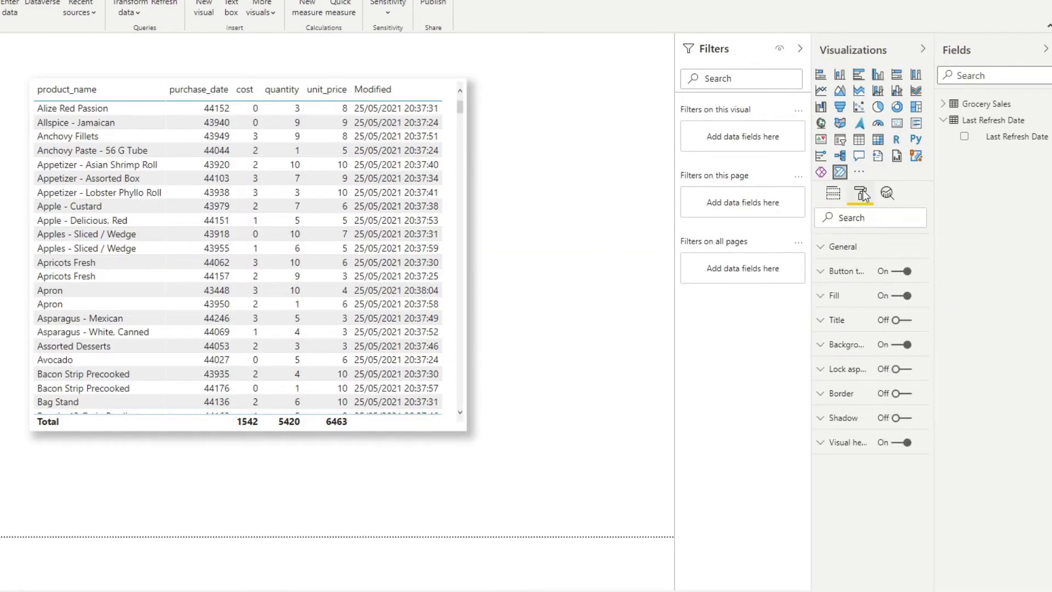
{"action": "left_click", "coordinate": [858, 274]}
{"action": "left_click", "coordinate": [857, 274]}
{"action": "left_click", "coordinate": [857, 273]}
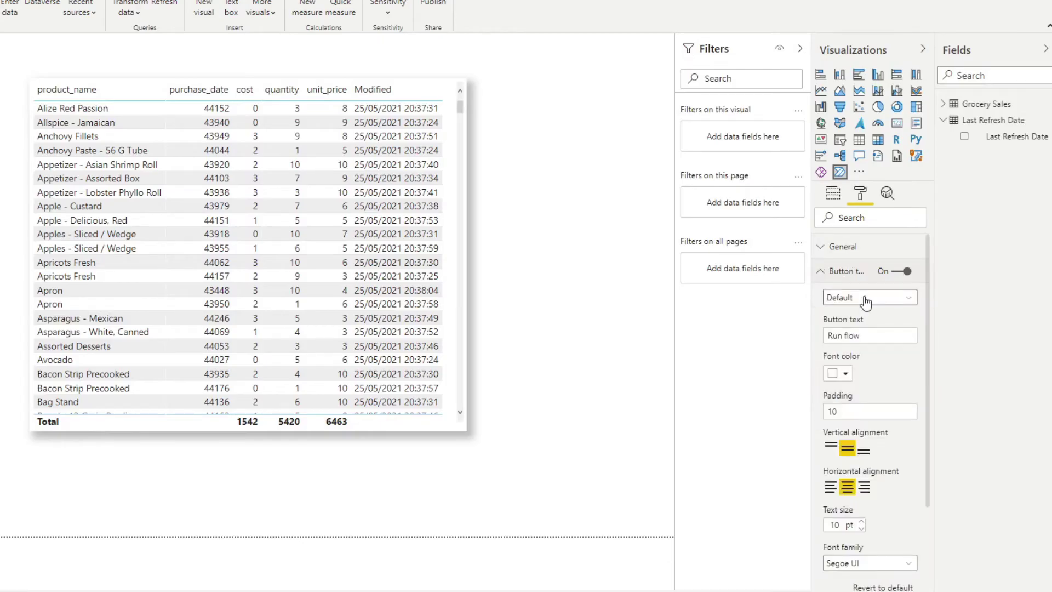
{"action": "left_click_drag", "start_coordinate": [861, 335], "coordinate": [824, 338]}
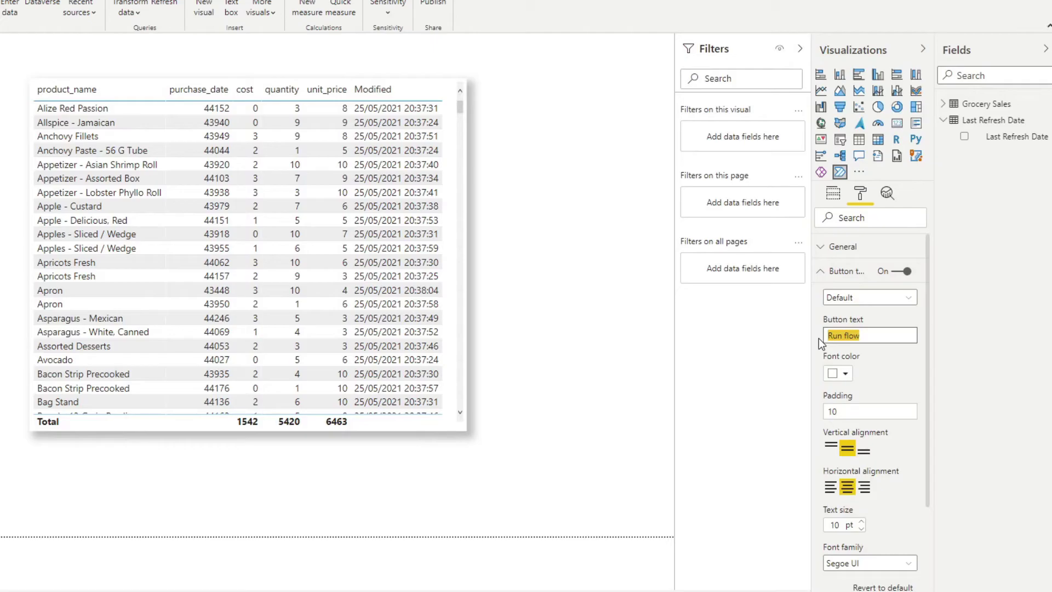
{"action": "type", "text": "Refresh Dataset"}
{"action": "left_click", "coordinate": [611, 351]}
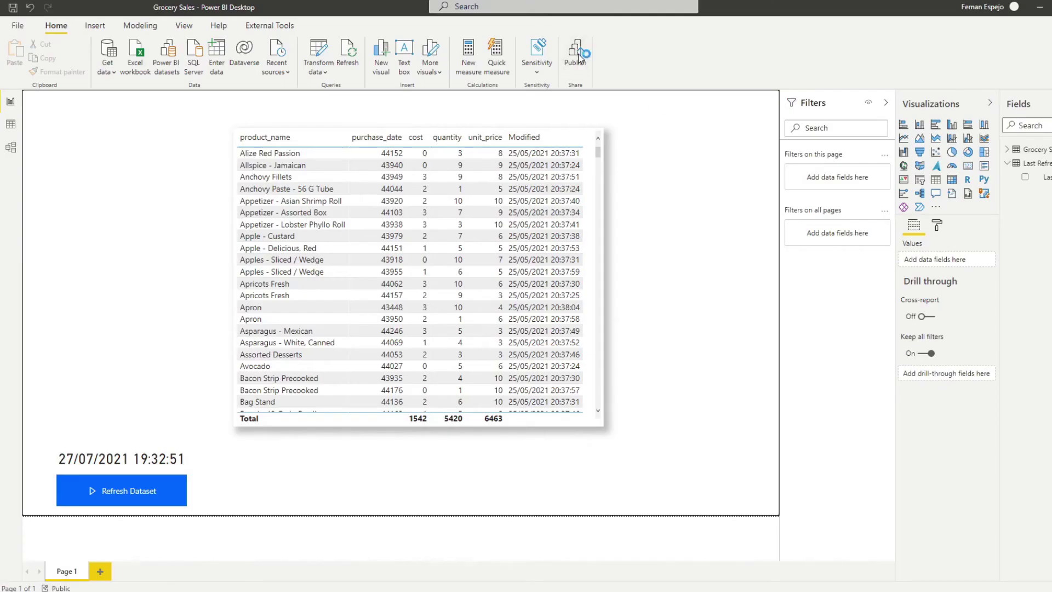
- Publish Grocery Sales to Northwind, replacing the existing dataset, and open it in Power BI
{"action": "left_click", "coordinate": [578, 53]}
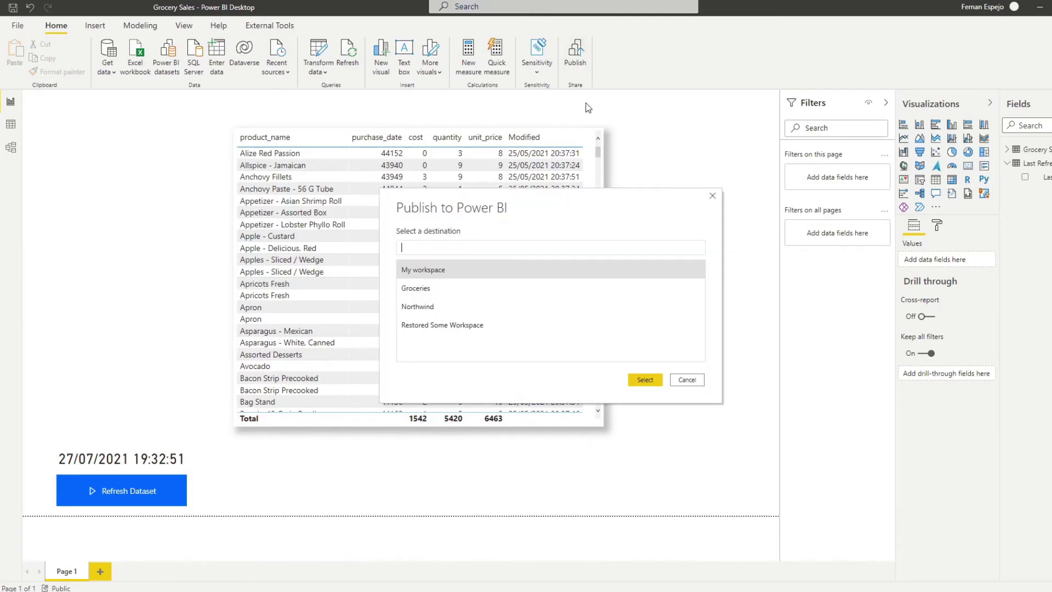
{"action": "left_click", "coordinate": [485, 306]}
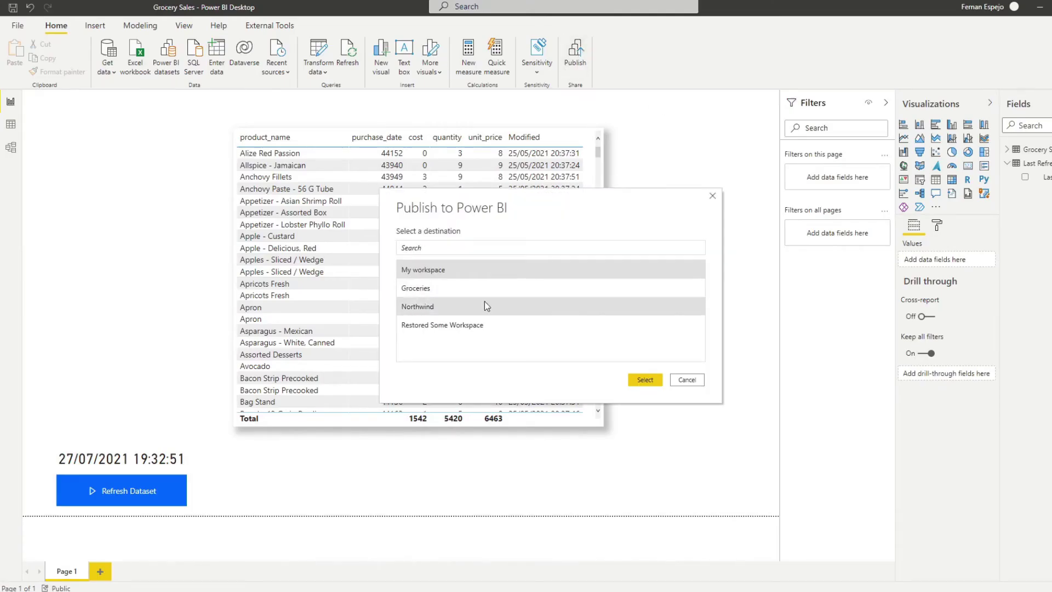
{"action": "left_click", "coordinate": [644, 381]}
{"action": "left_click", "coordinate": [613, 362]}
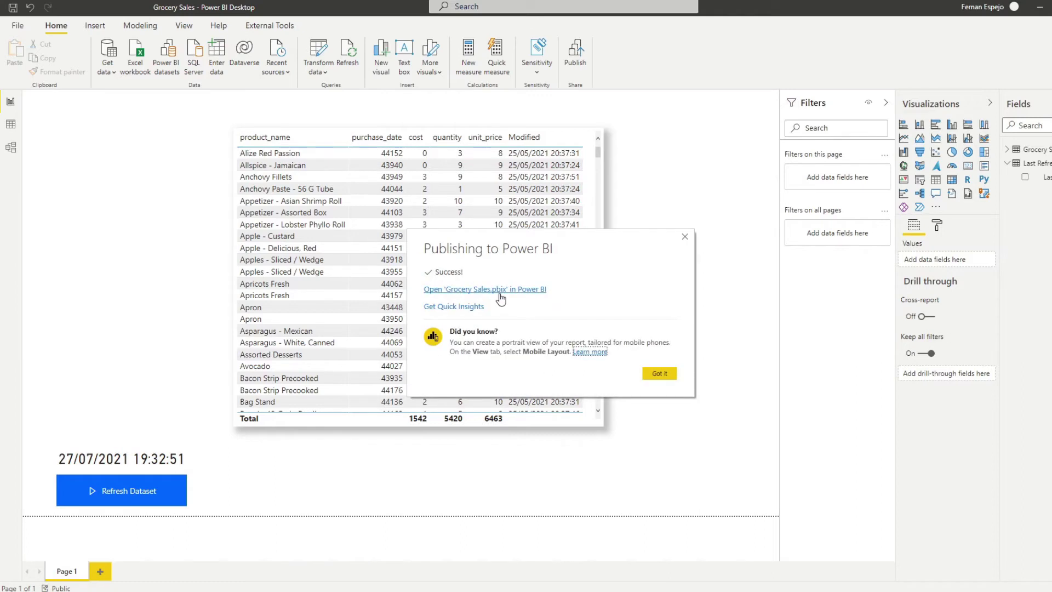
{"action": "left_click", "coordinate": [498, 285]}
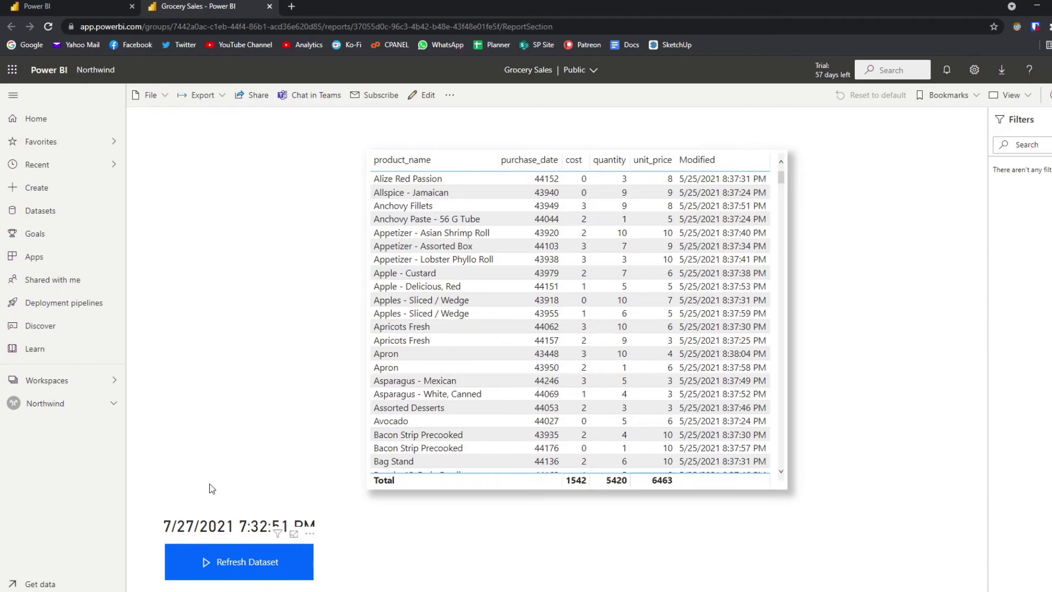
- Run the Refresh Dataset button so the date card updates to 7/27/2021 6:37:04 PM
{"action": "left_click", "coordinate": [268, 567]}
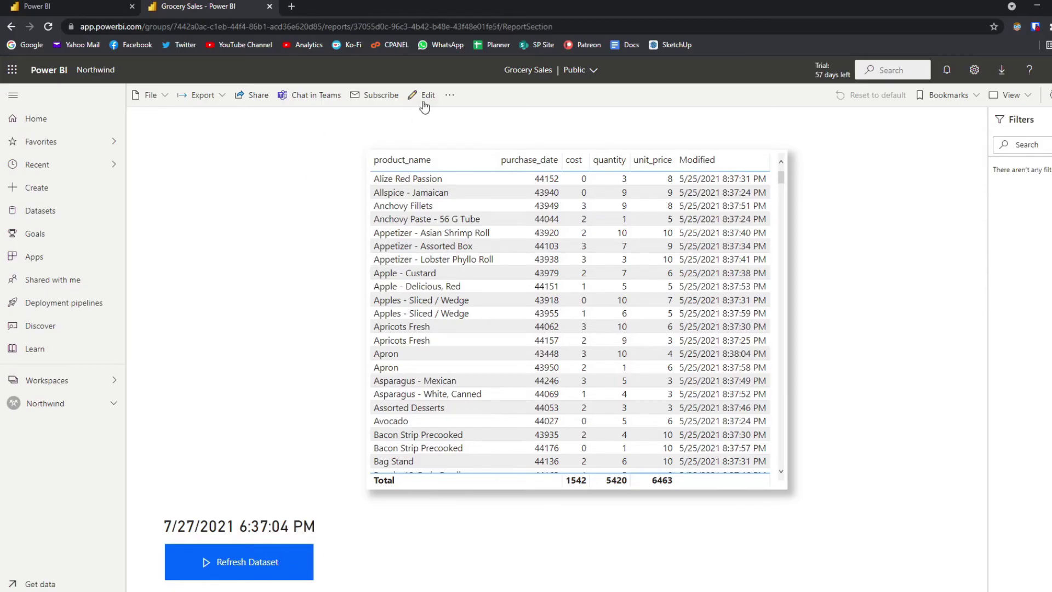
- Open the Grocery Sales dataset's settings via related content and view its refresh history
{"action": "left_click", "coordinate": [448, 97]}
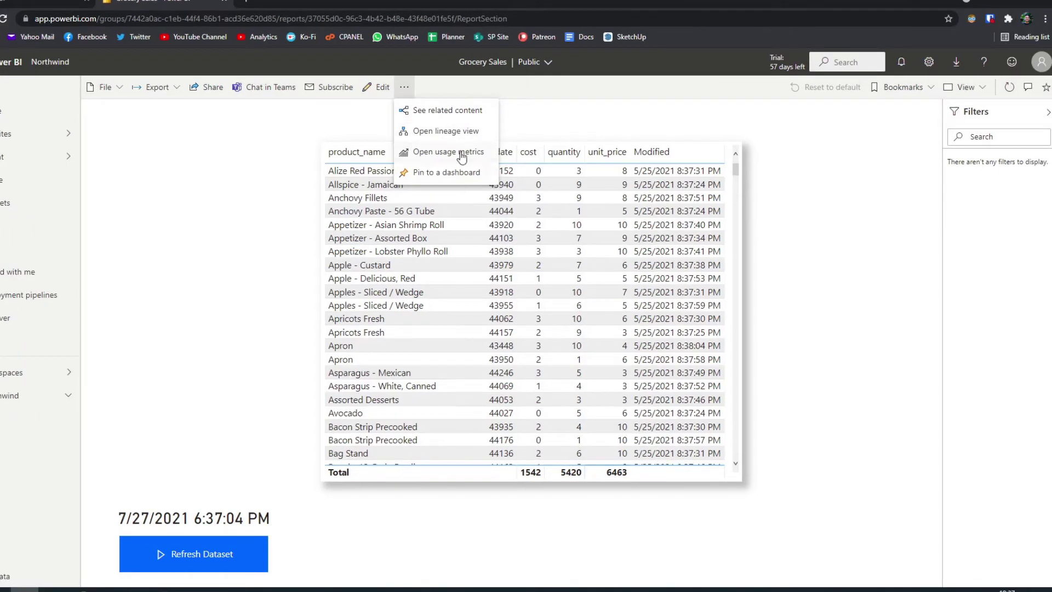
{"action": "left_click", "coordinate": [461, 111]}
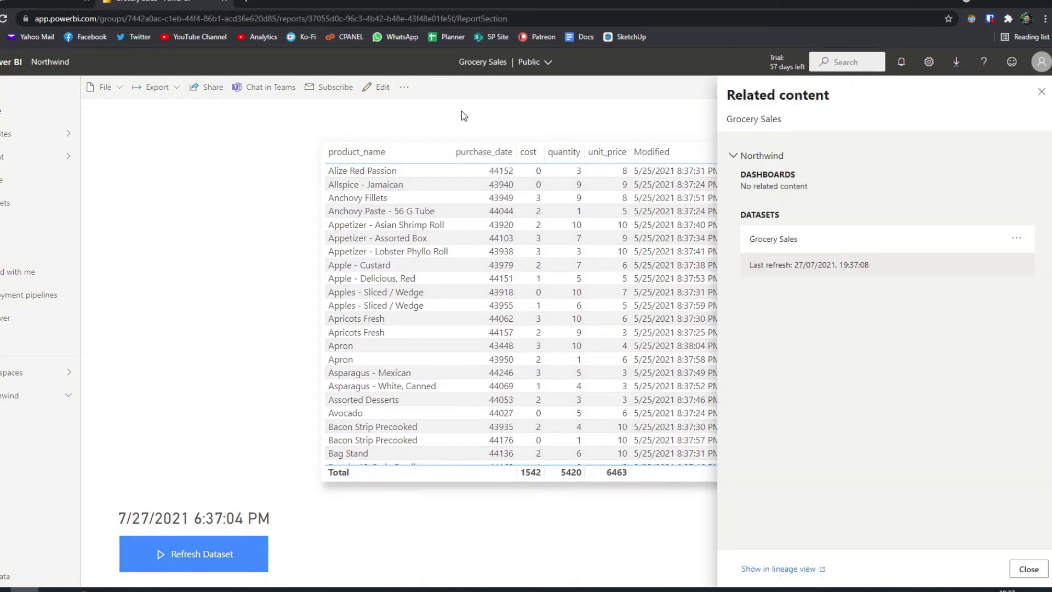
{"action": "left_click", "coordinate": [1015, 240]}
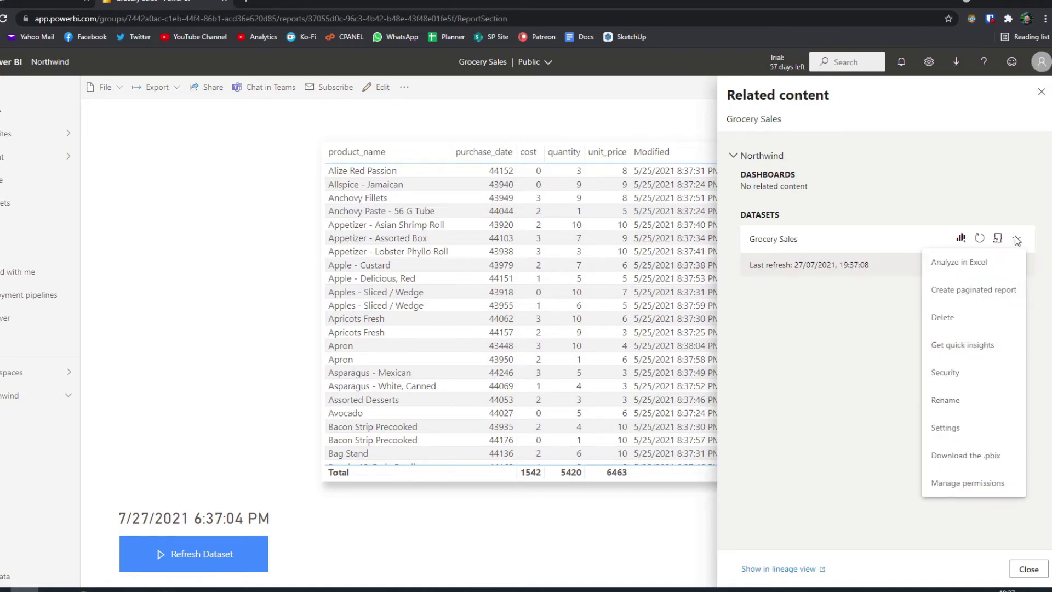
{"action": "left_click", "coordinate": [946, 428]}
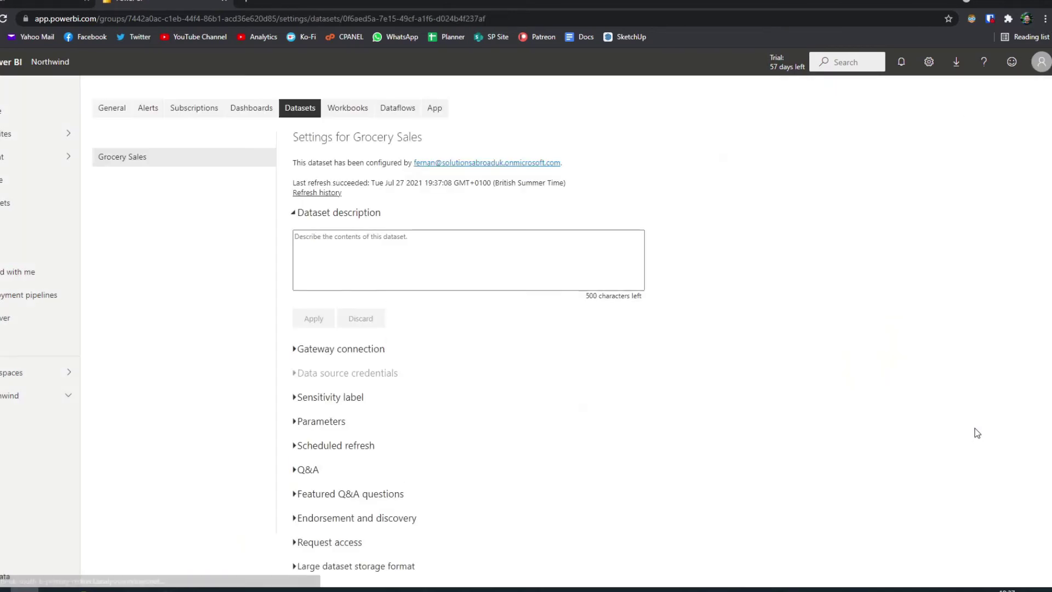
{"action": "left_click", "coordinate": [276, 132]}
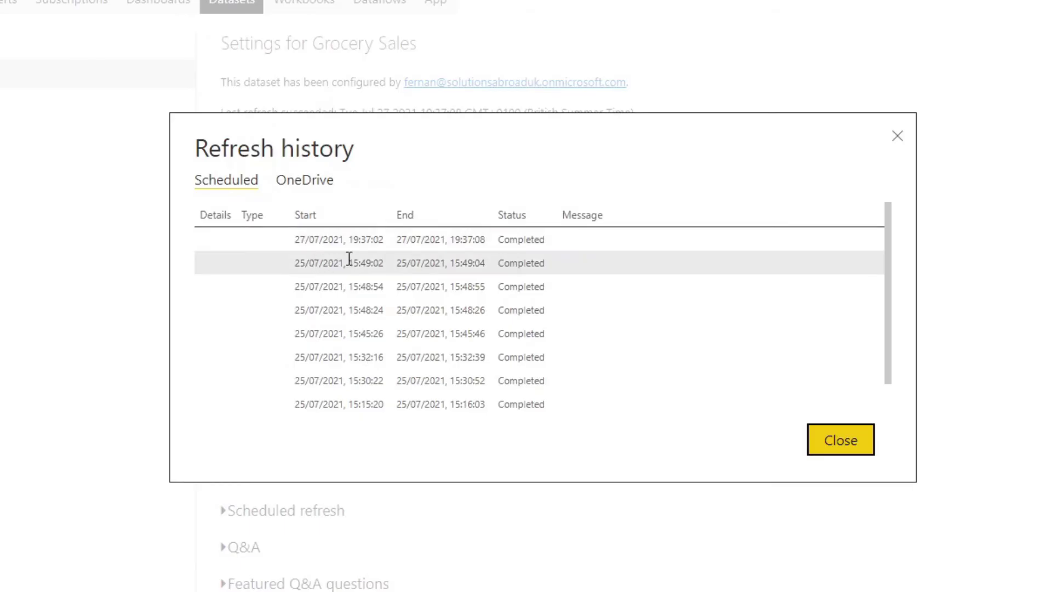
- Highlight the latest refresh's start and end times, completed 27/07/2021 19:37:02
{"action": "left_click_drag", "start_coordinate": [324, 240], "coordinate": [473, 239]}
{"action": "left_click", "coordinate": [455, 234]}
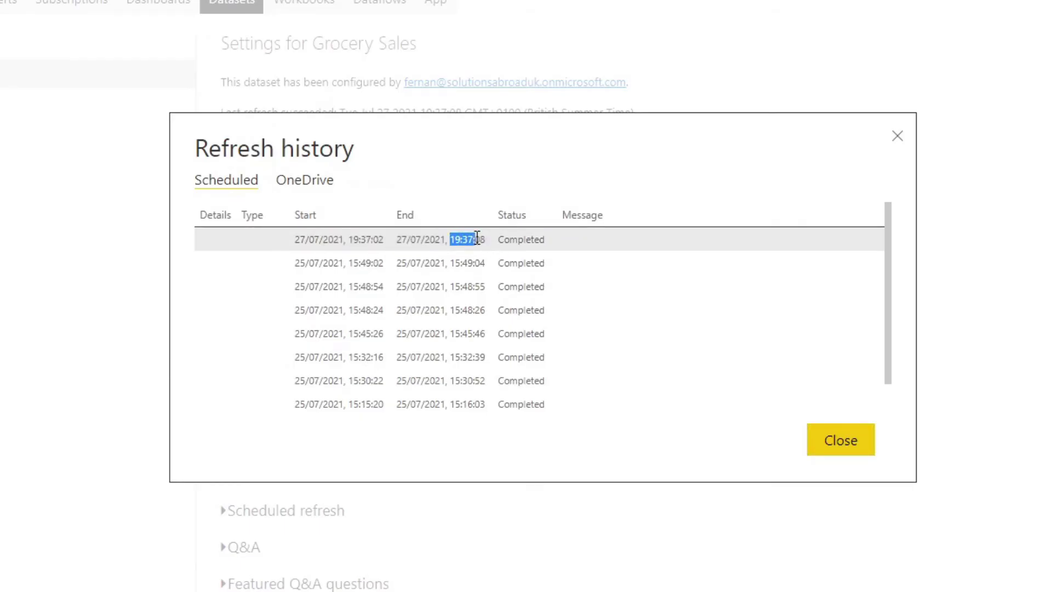
{"action": "left_click", "coordinate": [464, 240]}
{"action": "left_click_drag", "start_coordinate": [332, 240], "coordinate": [466, 240]}
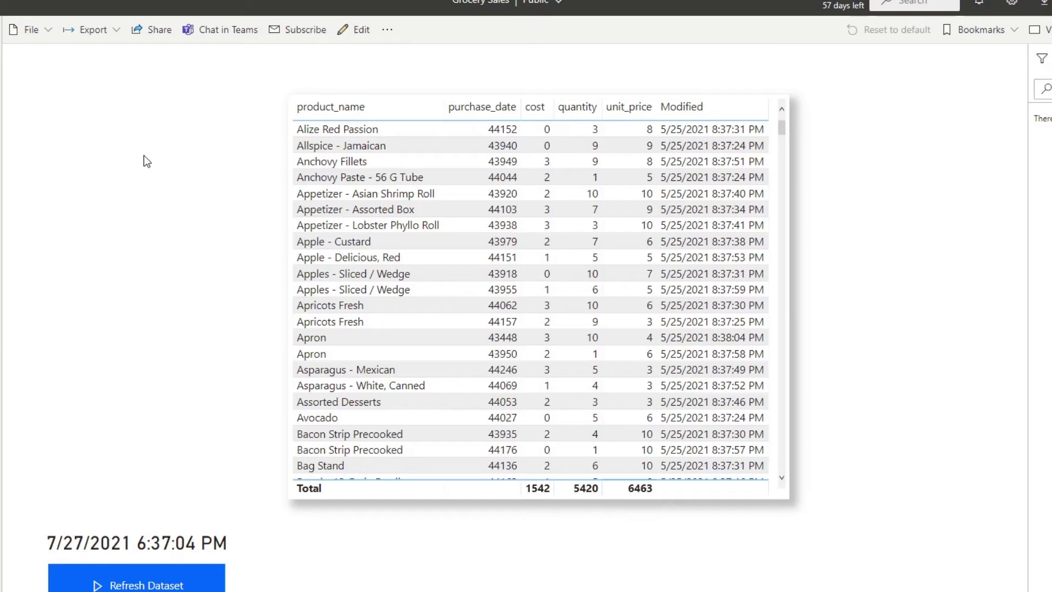
- Open the Grocery Sales report's lineage view
{"action": "left_click", "coordinate": [387, 30]}
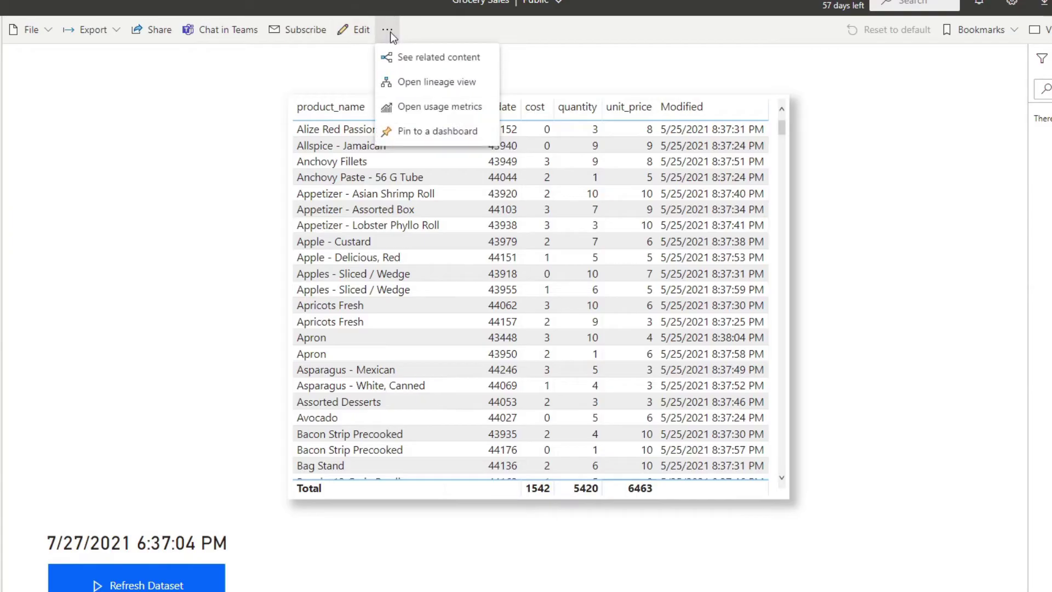
{"action": "left_click", "coordinate": [453, 84]}
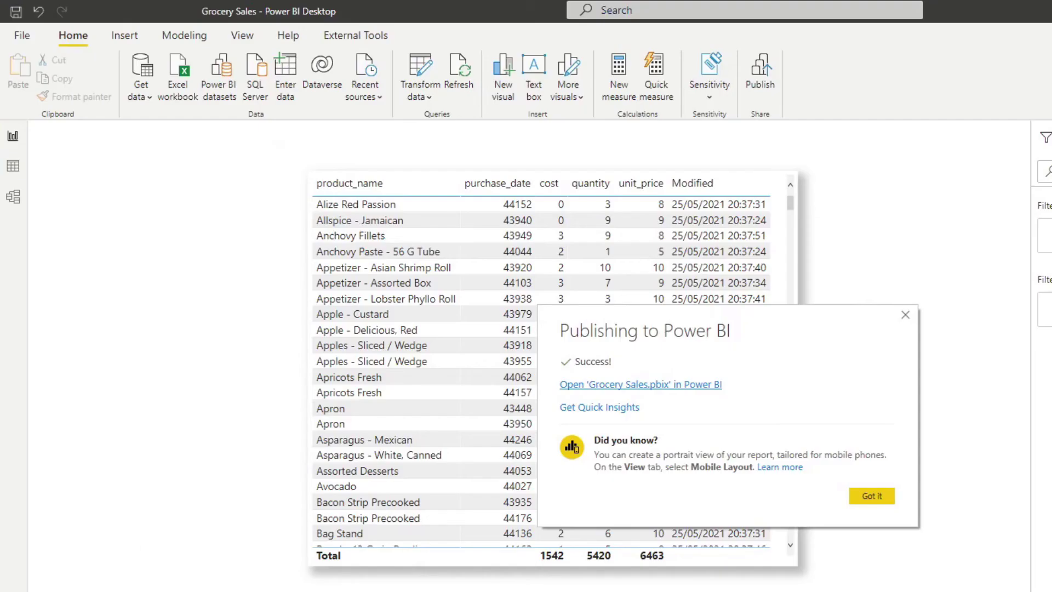
- Dismiss the publish success message and start a new blank report
{"action": "left_click", "coordinate": [872, 495]}
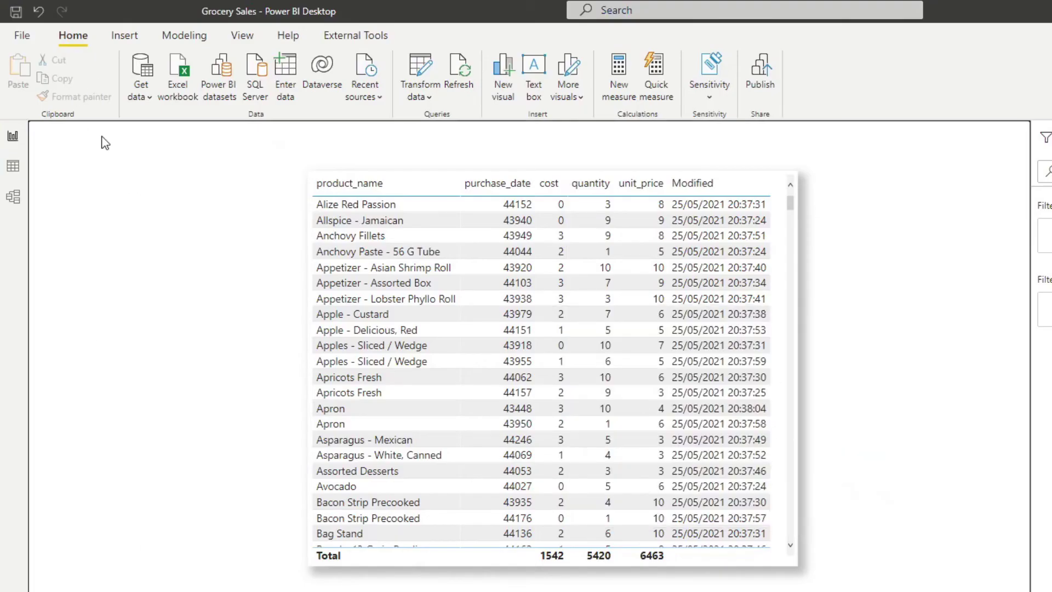
{"action": "left_click", "coordinate": [33, 37]}
{"action": "left_click", "coordinate": [56, 60]}
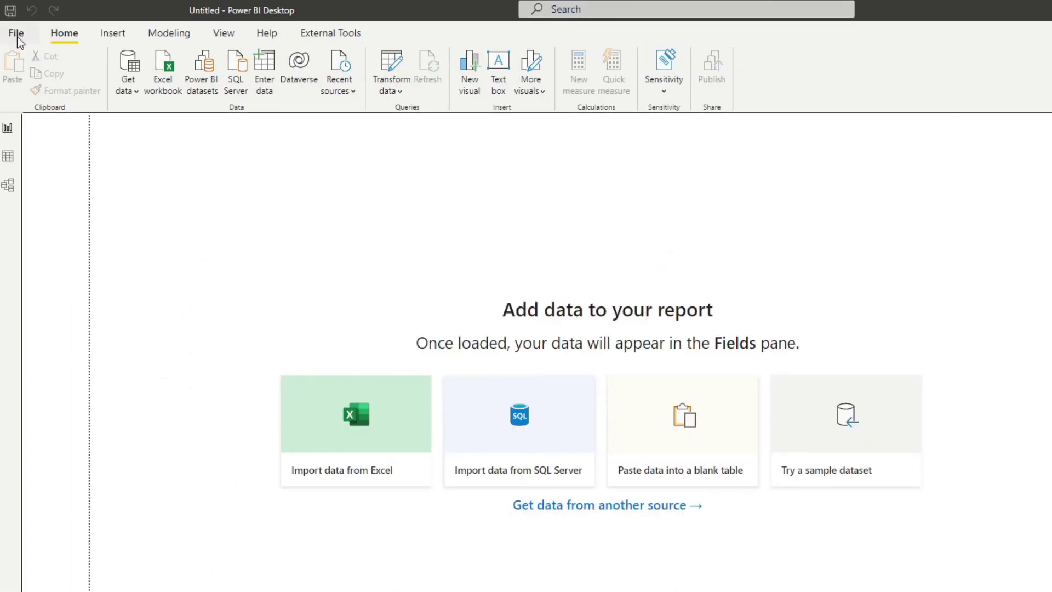
- Review the Preview features in Options and settings, then close the dialog without changes
{"action": "left_click", "coordinate": [18, 37]}
{"action": "left_click", "coordinate": [56, 258]}
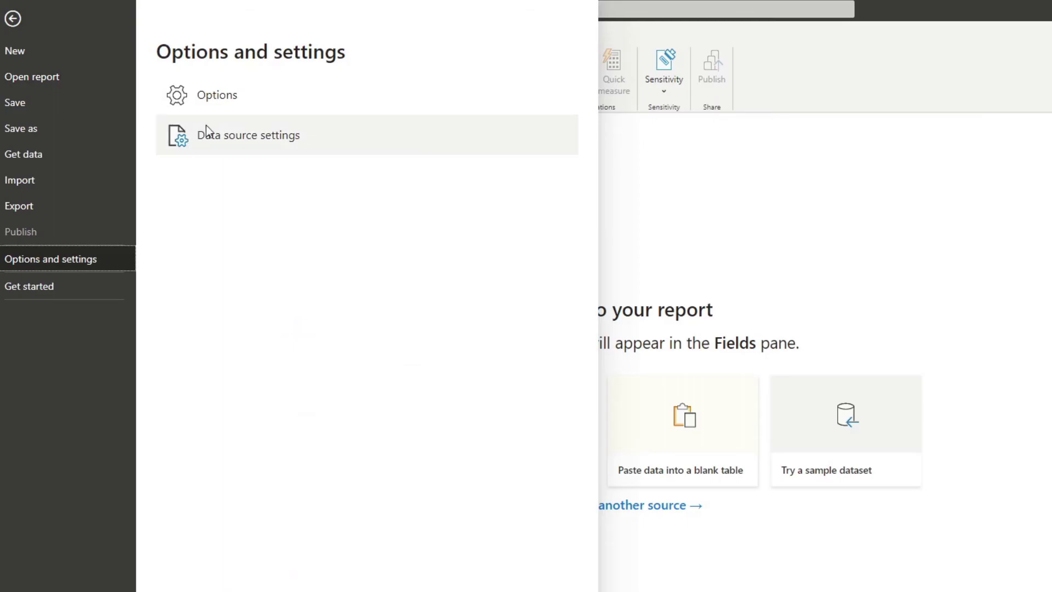
{"action": "left_click", "coordinate": [225, 95]}
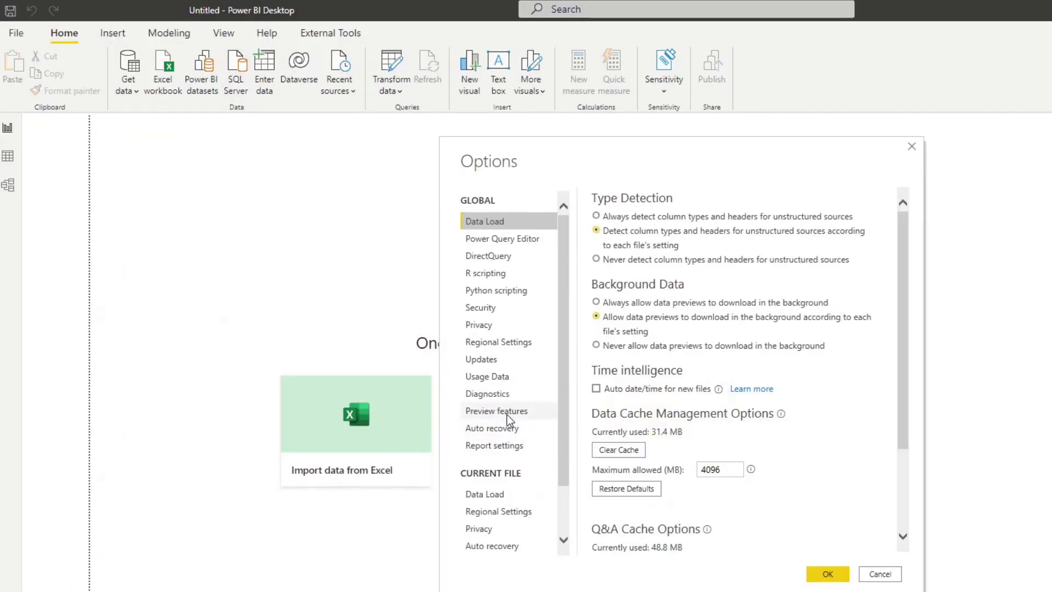
{"action": "left_click", "coordinate": [508, 412]}
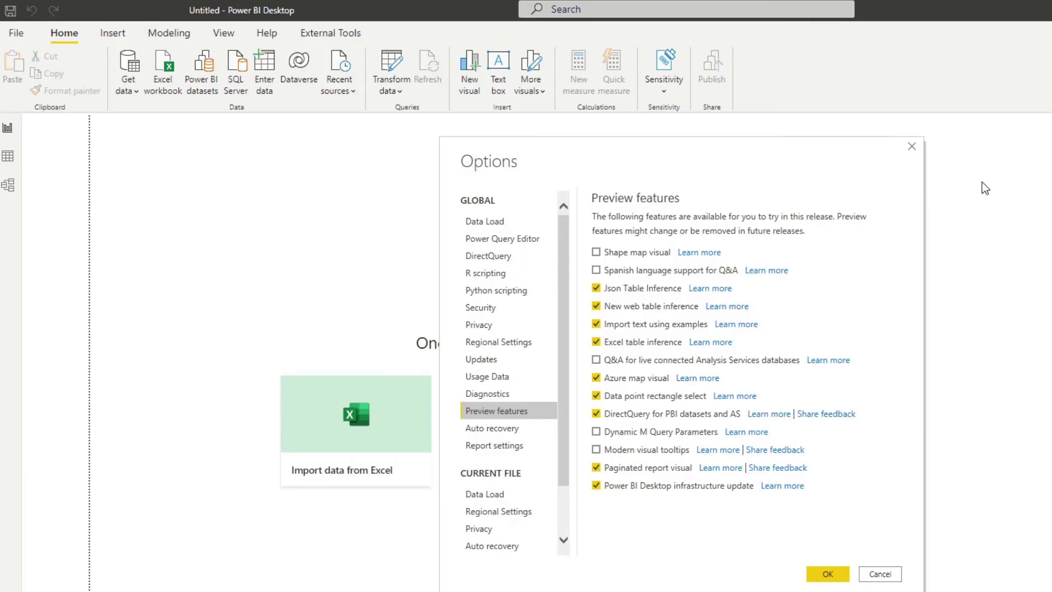
{"action": "left_click", "coordinate": [912, 147]}
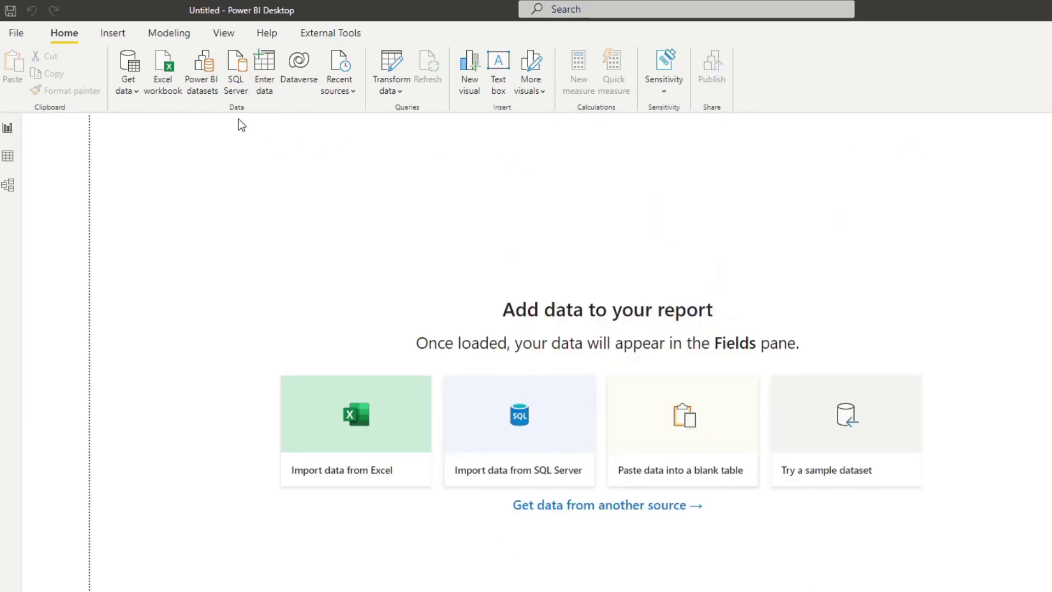
- Connect to Power BI dataflows and load Northwind > Grocery Sales > Last Refresh Date
{"action": "left_click", "coordinate": [133, 94]}
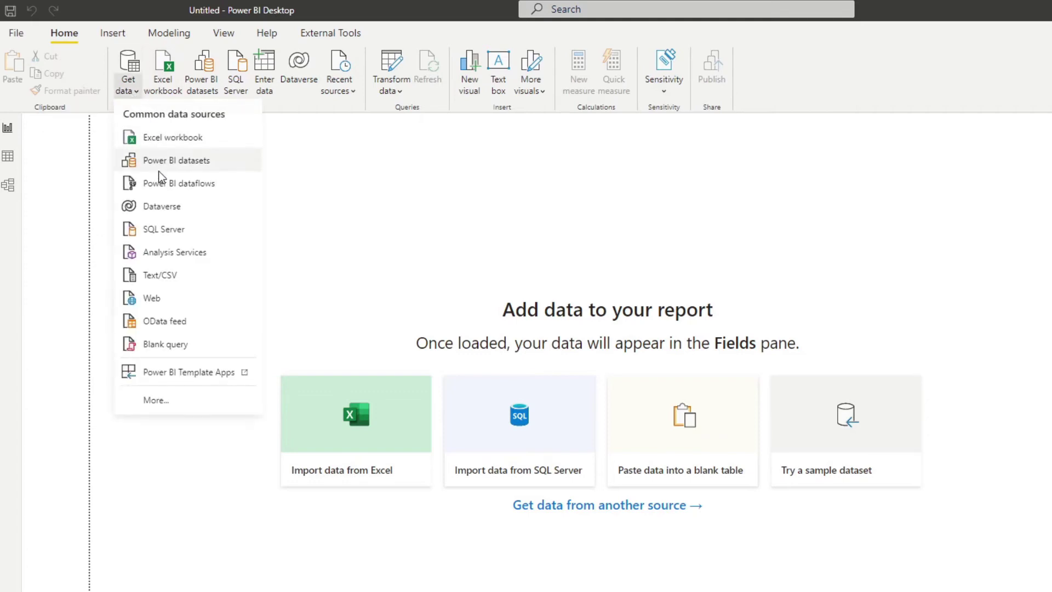
{"action": "left_click", "coordinate": [200, 193]}
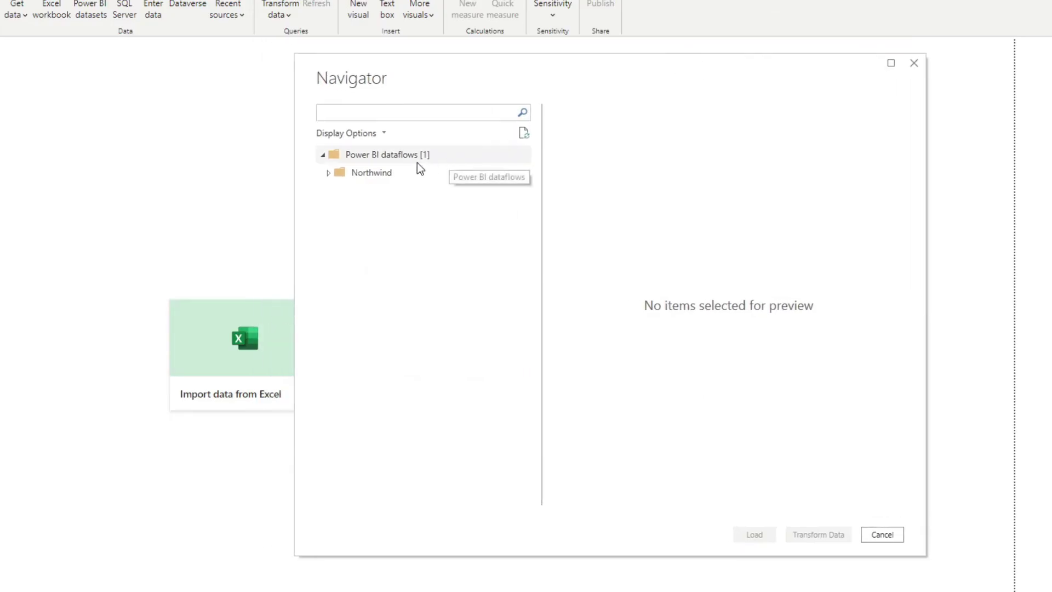
{"action": "left_click", "coordinate": [329, 173]}
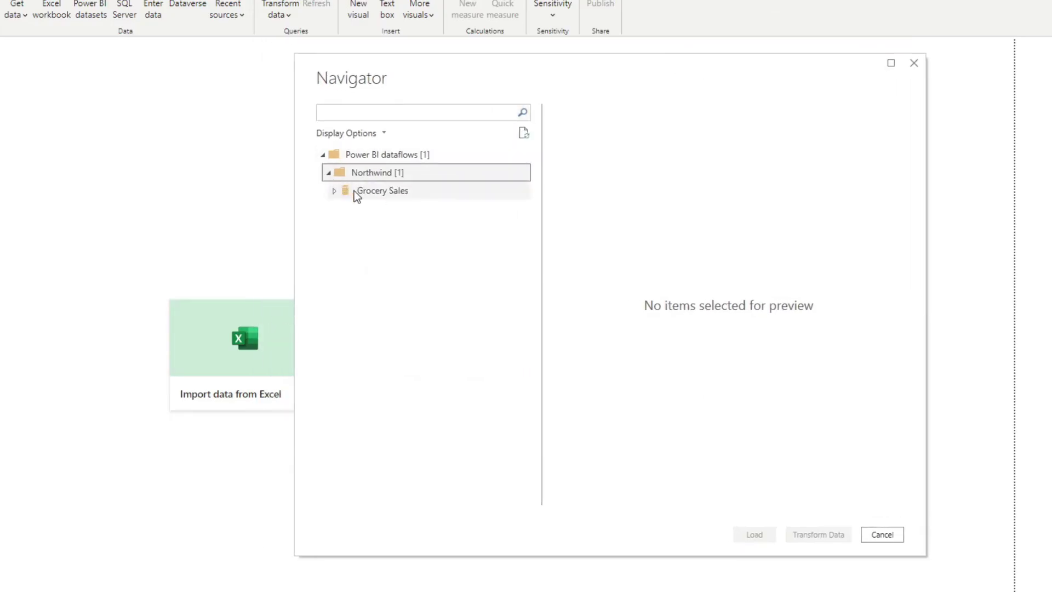
{"action": "left_click", "coordinate": [368, 190]}
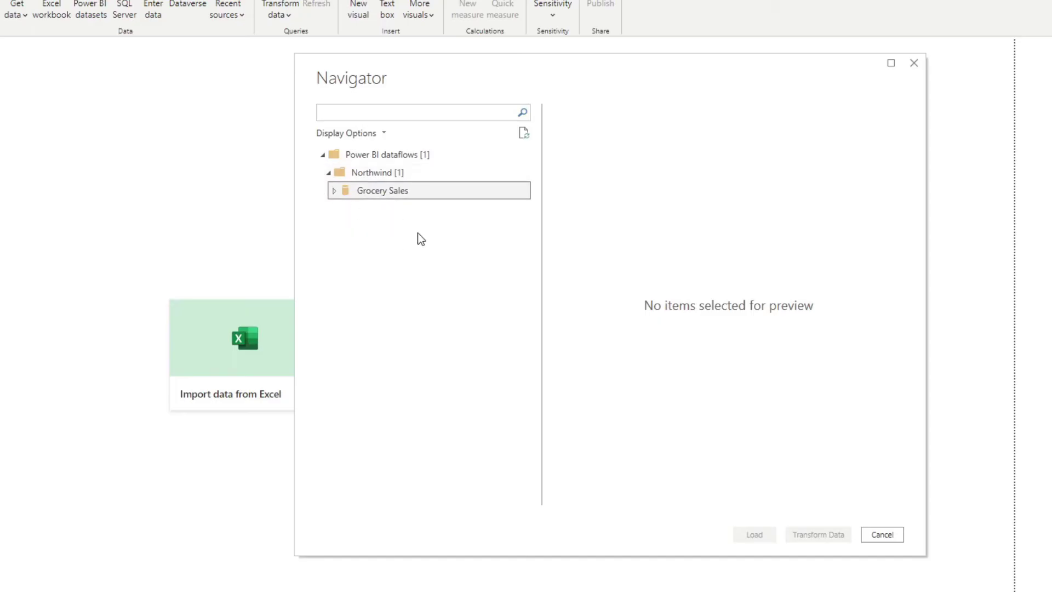
{"action": "left_click", "coordinate": [334, 191]}
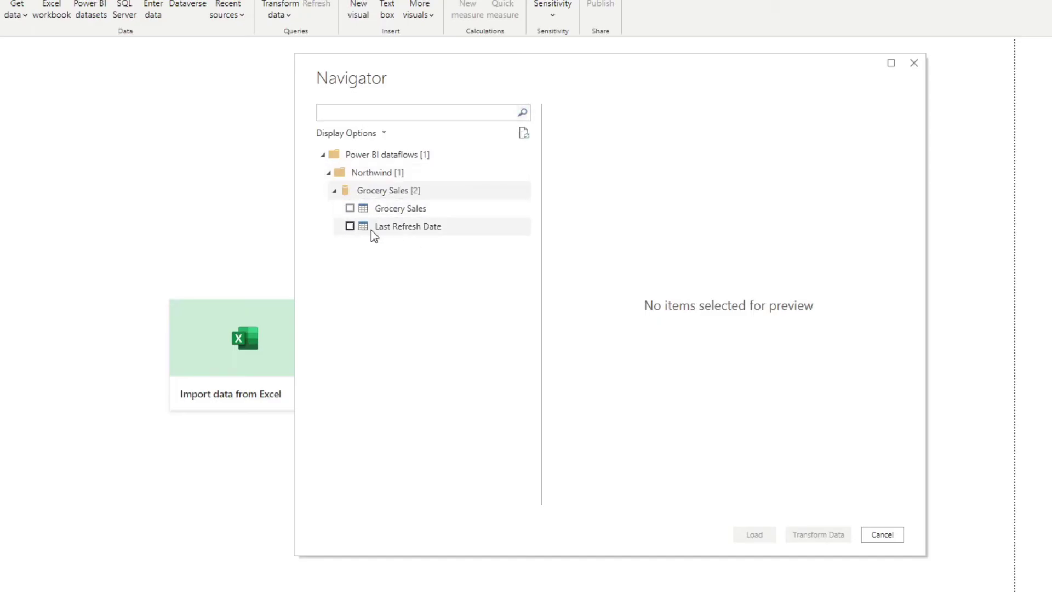
{"action": "left_click", "coordinate": [374, 212]}
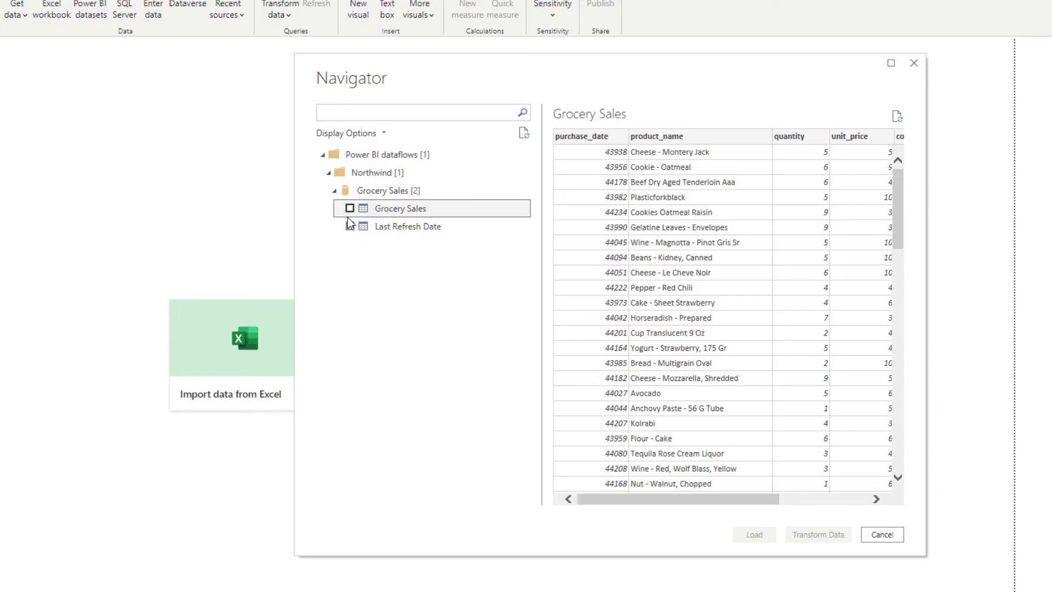
{"action": "left_click", "coordinate": [350, 229]}
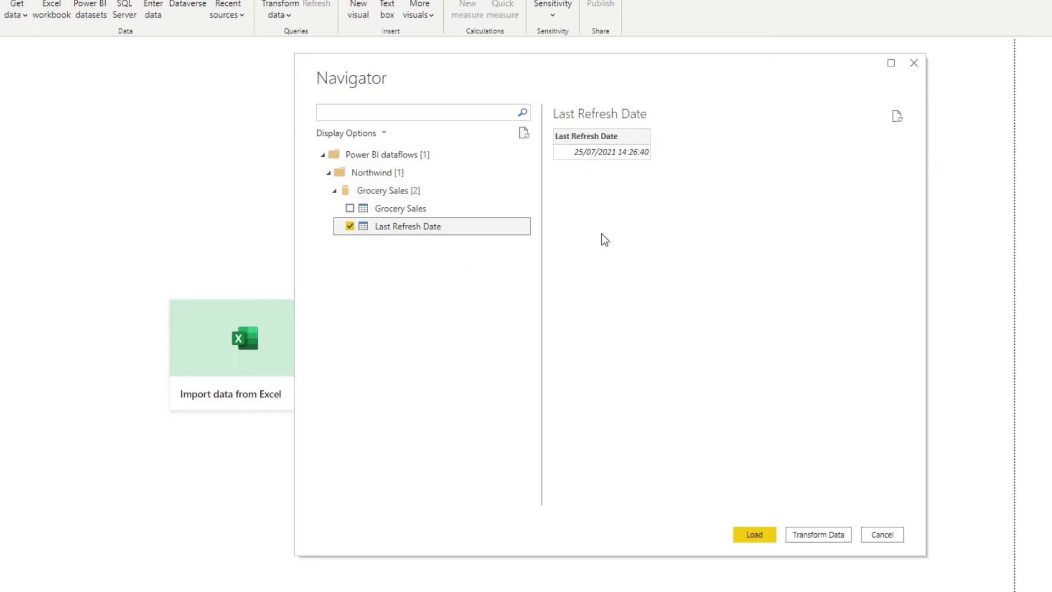
{"action": "left_click", "coordinate": [761, 535]}
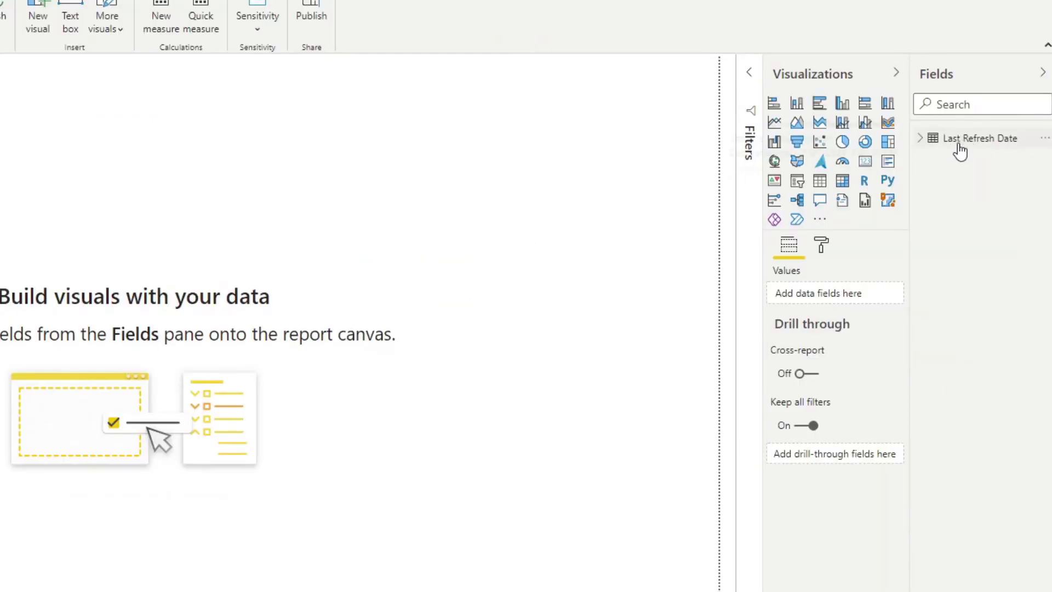
- Rename the Last Refresh Date table to LRD Dataflow
{"action": "right_click", "coordinate": [960, 151]}
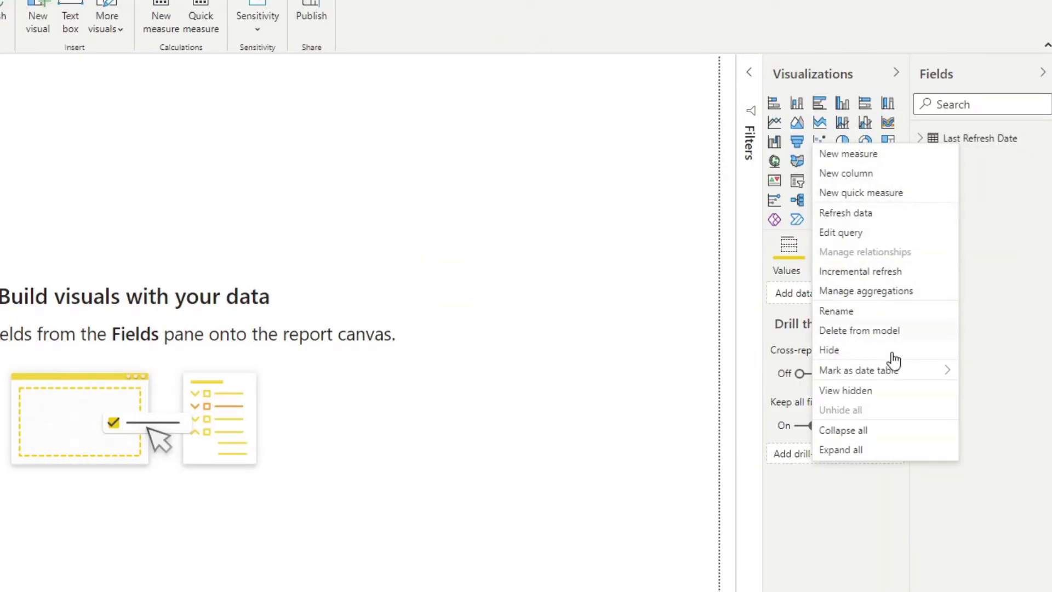
{"action": "left_click", "coordinate": [871, 311]}
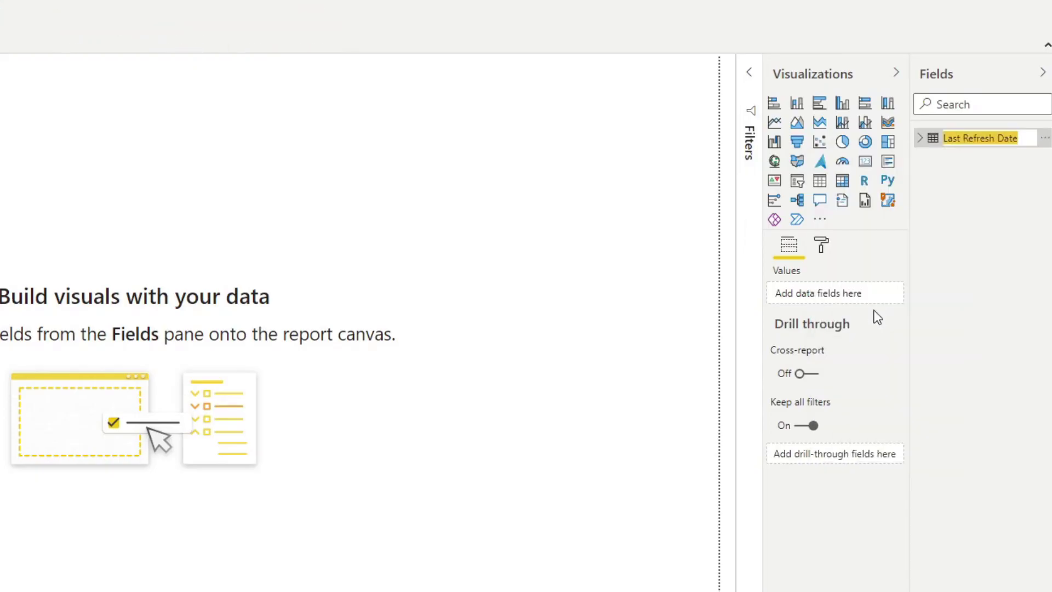
{"action": "type", "text": "LRD Dataflow"}
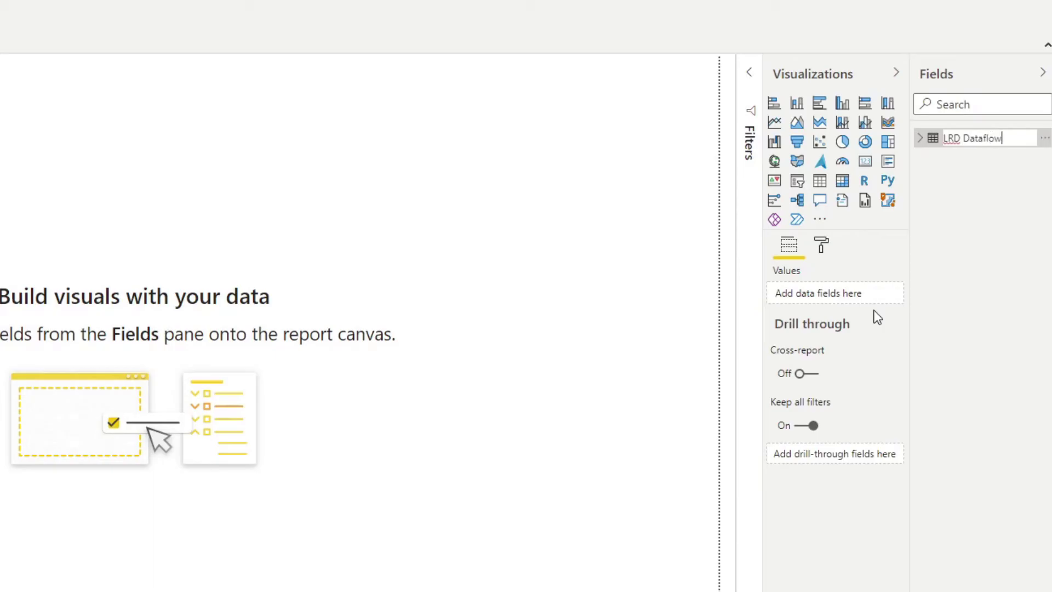
{"action": "key", "text": "Return"}
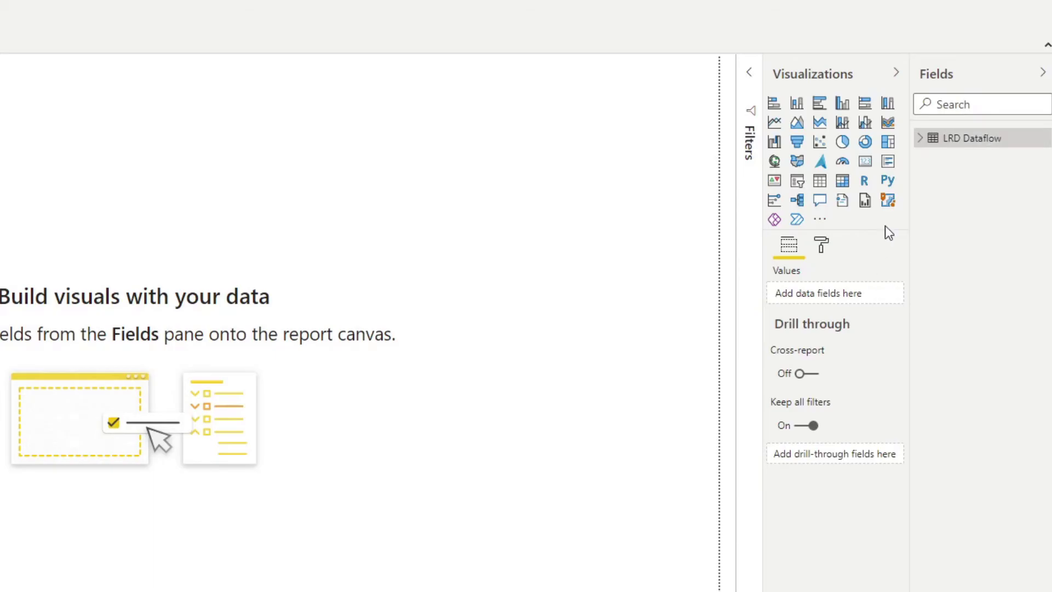
- Show Last Refresh Date as a card (no category label, text size 15), then convert it to Power Automate
{"action": "left_click", "coordinate": [920, 138]}
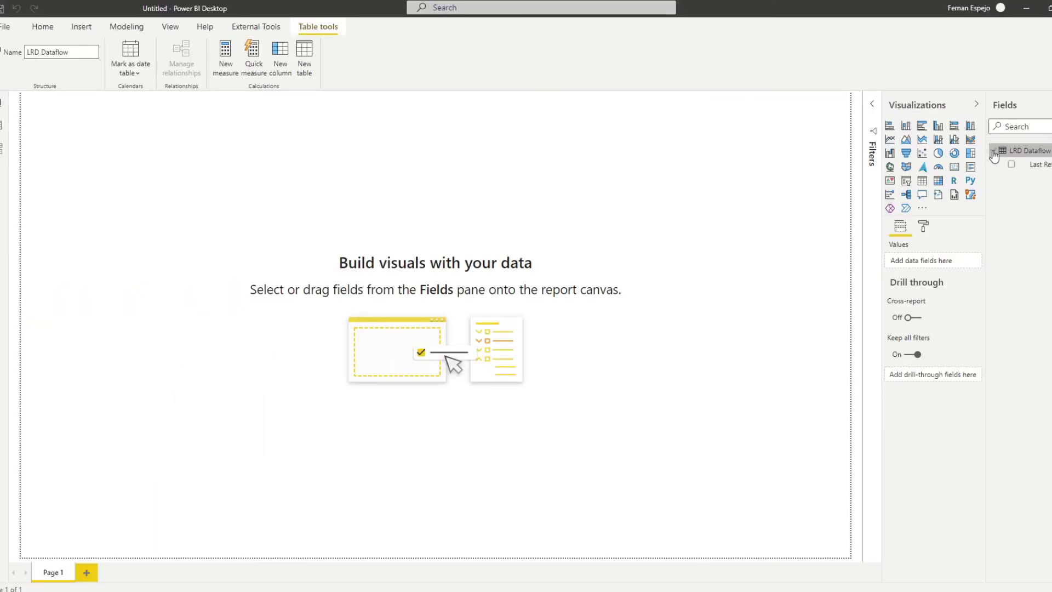
{"action": "left_click_drag", "start_coordinate": [1035, 164], "coordinate": [209, 321]}
{"action": "left_click", "coordinate": [954, 167]}
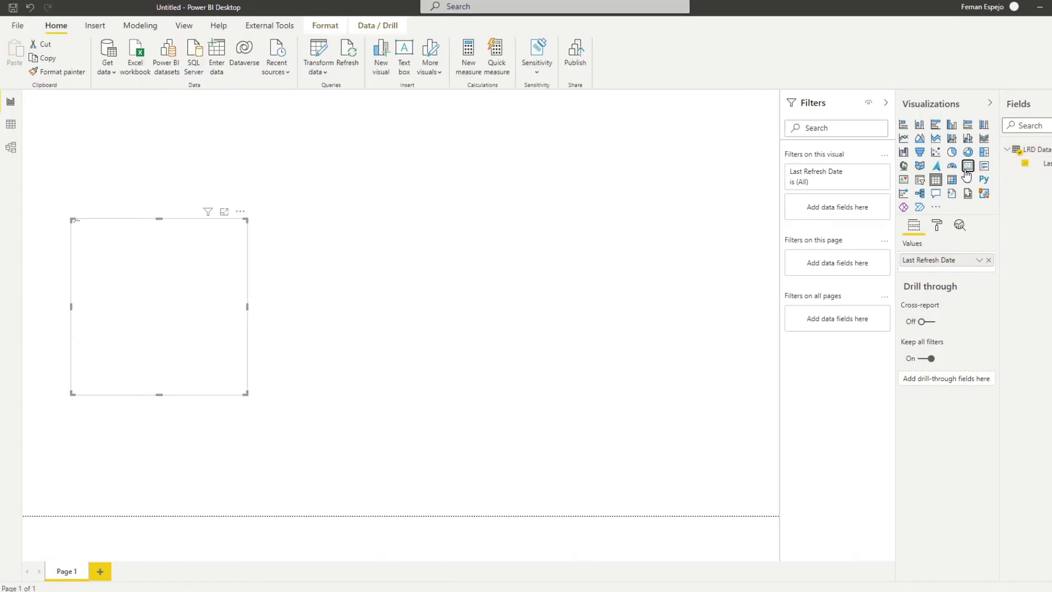
{"action": "left_click", "coordinate": [923, 226]}
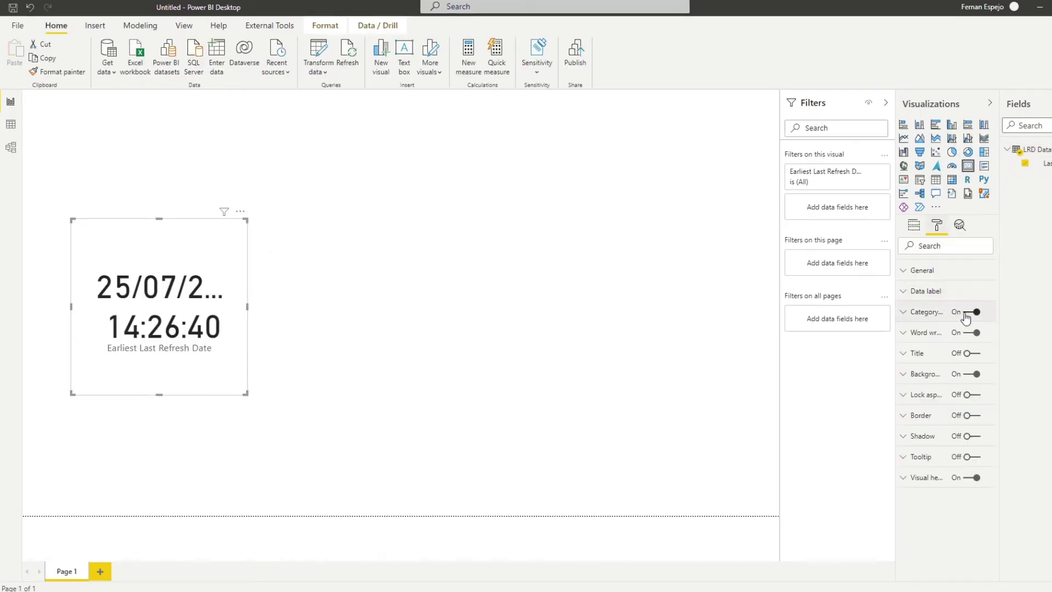
{"action": "left_click", "coordinate": [970, 312]}
{"action": "left_click", "coordinate": [926, 291]}
{"action": "double_click", "coordinate": [923, 434]}
{"action": "type", "text": "15"}
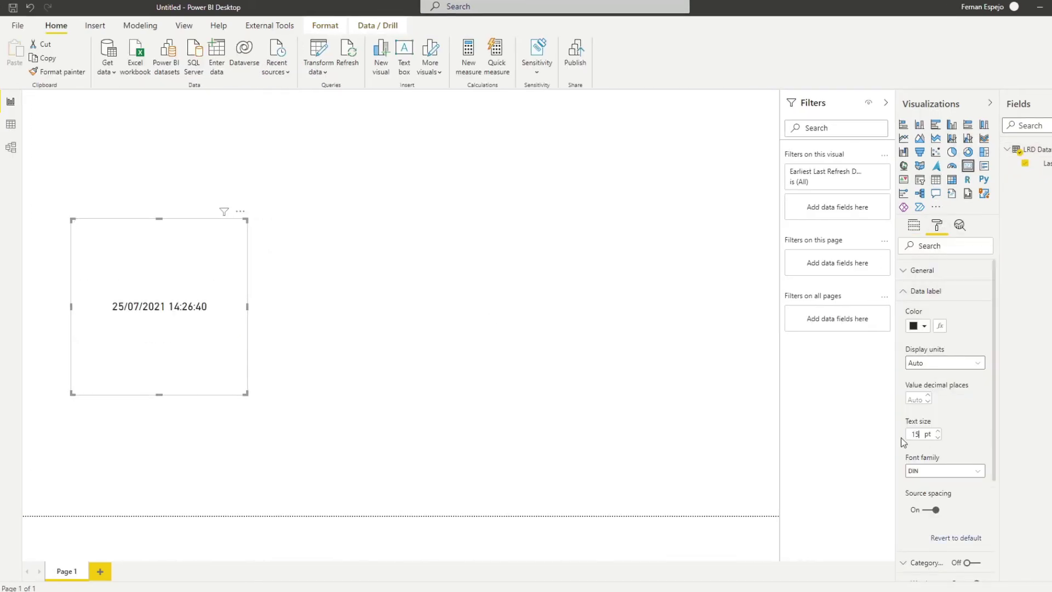
{"action": "left_click_drag", "start_coordinate": [159, 219], "coordinate": [172, 401]}
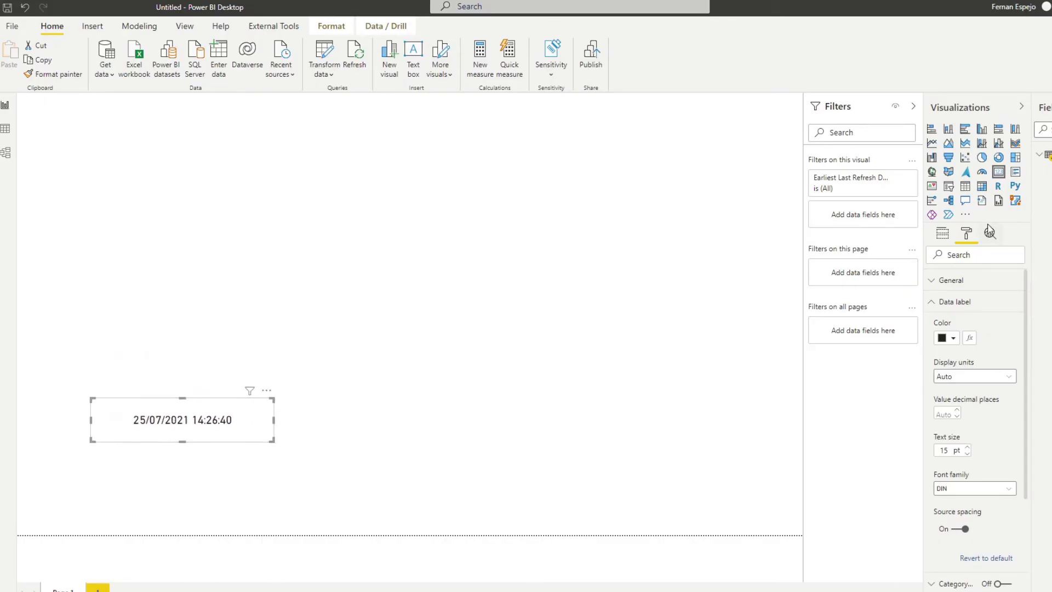
{"action": "left_click", "coordinate": [949, 214]}
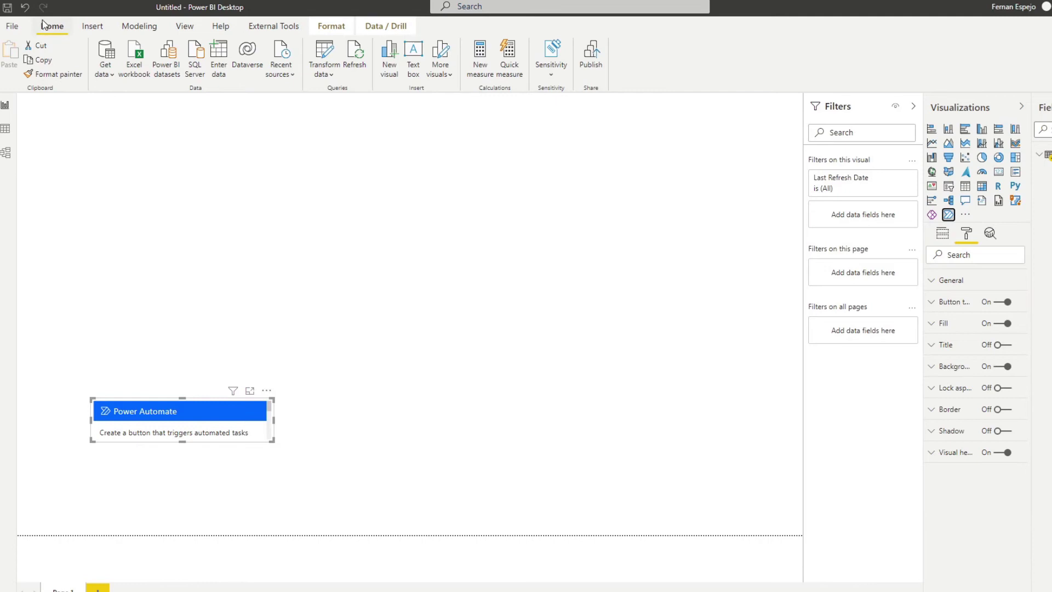
- Undo to restore the date card, add a Power Automate visual, and start a new instant cloud flow
{"action": "left_click", "coordinate": [25, 7]}
{"action": "left_click", "coordinate": [523, 348]}
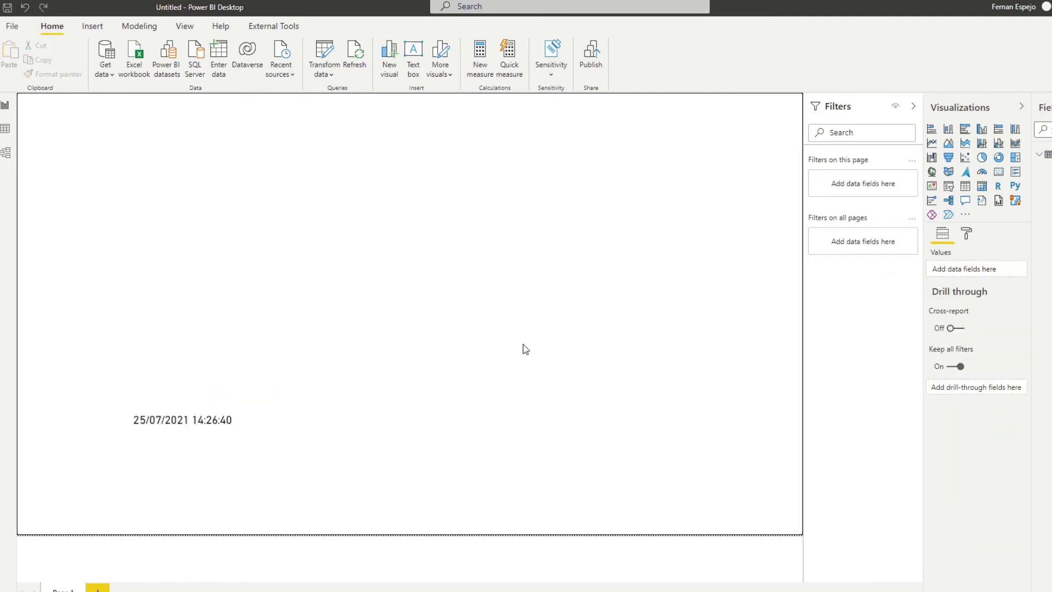
{"action": "left_click", "coordinate": [949, 214]}
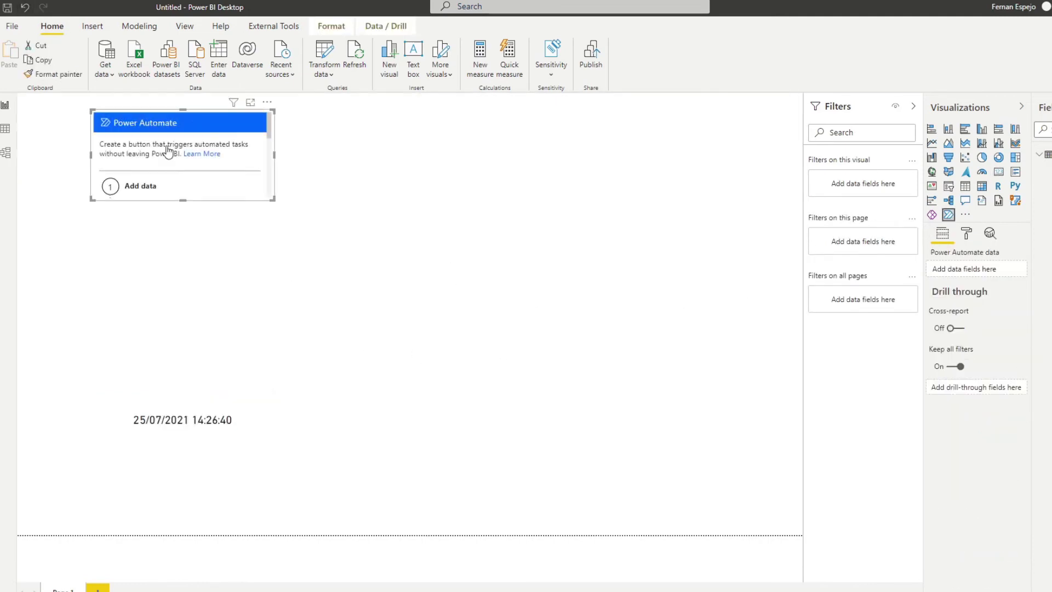
{"action": "left_click", "coordinate": [267, 103]}
{"action": "left_click", "coordinate": [296, 115]}
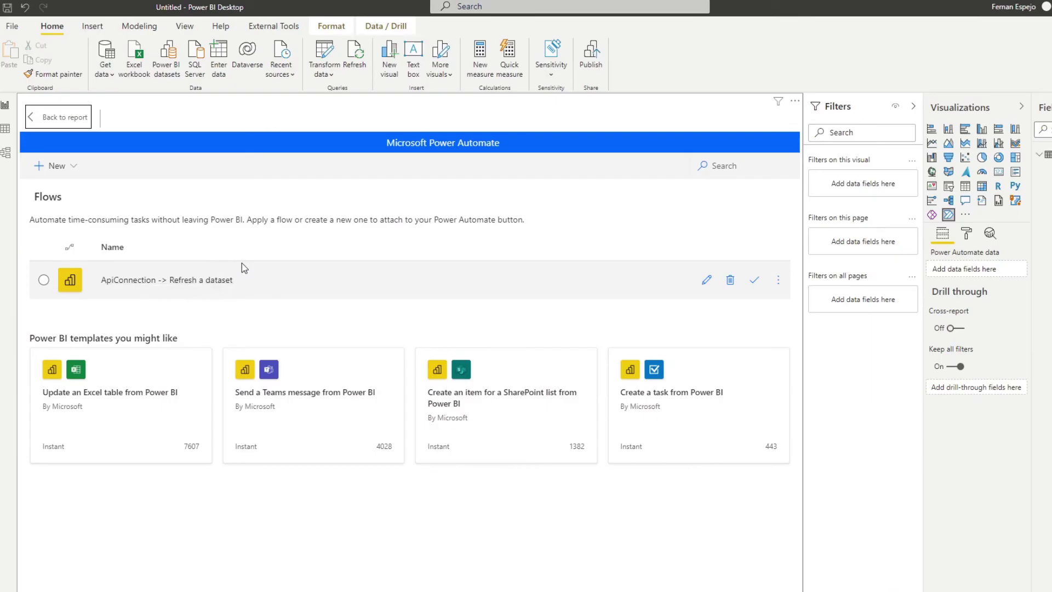
{"action": "left_click", "coordinate": [55, 165]}
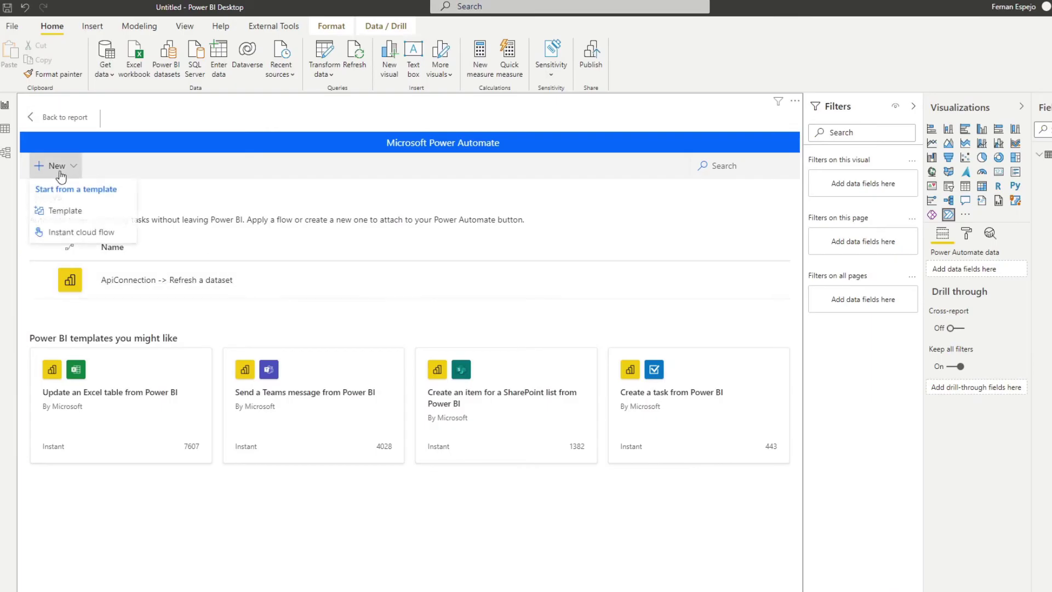
{"action": "left_click", "coordinate": [82, 233]}
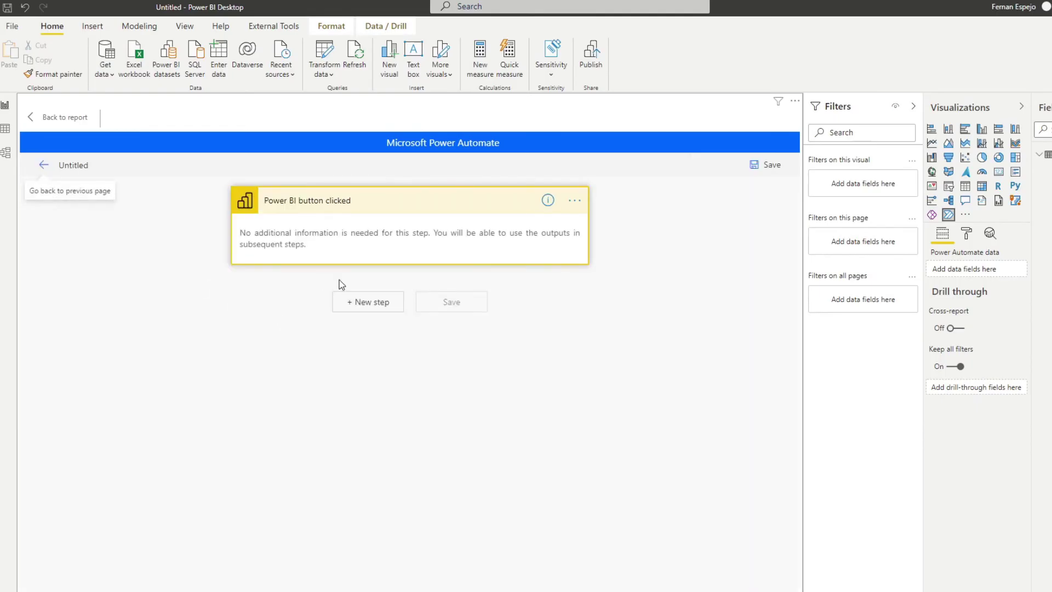
- Add a Refresh a dataflow action for Workspace > Northwind > Grocery Sales, then save and apply
{"action": "left_click", "coordinate": [363, 302]}
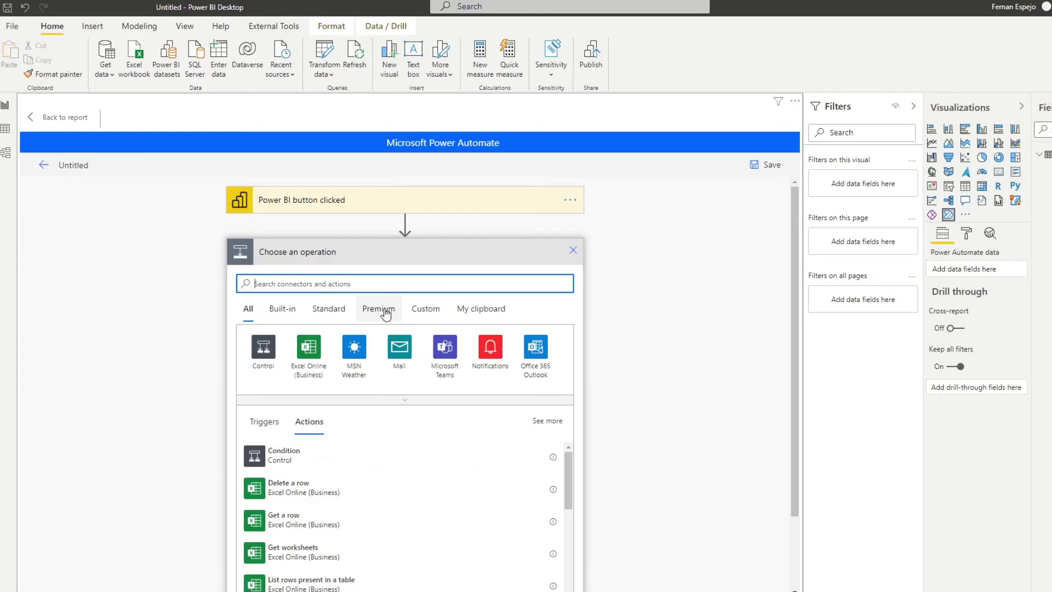
{"action": "type", "text": "dataflow"}
{"action": "left_click", "coordinate": [330, 460]}
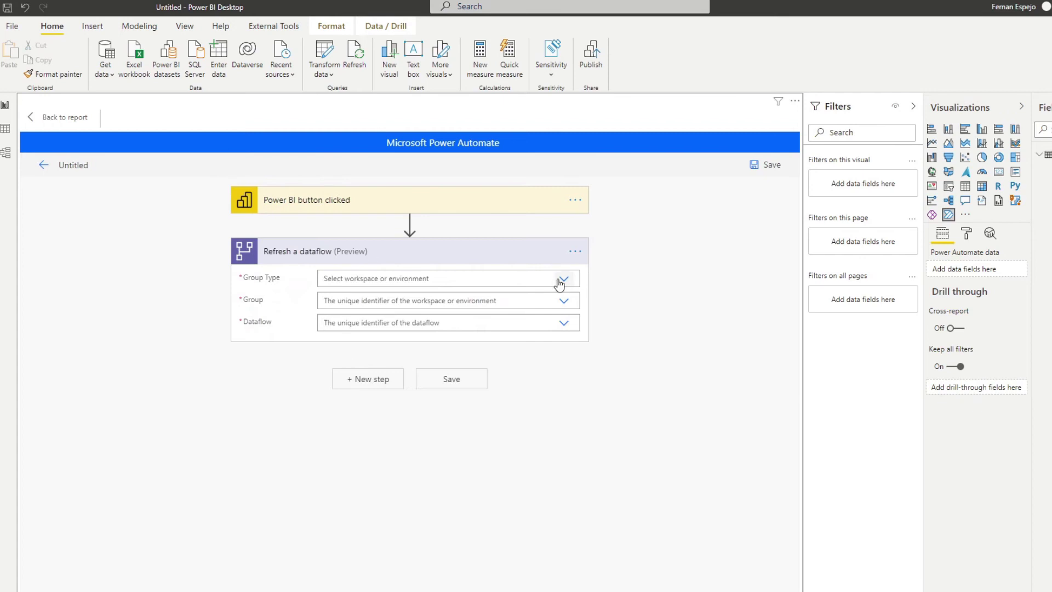
{"action": "left_click", "coordinate": [563, 278]}
{"action": "left_click", "coordinate": [354, 298]}
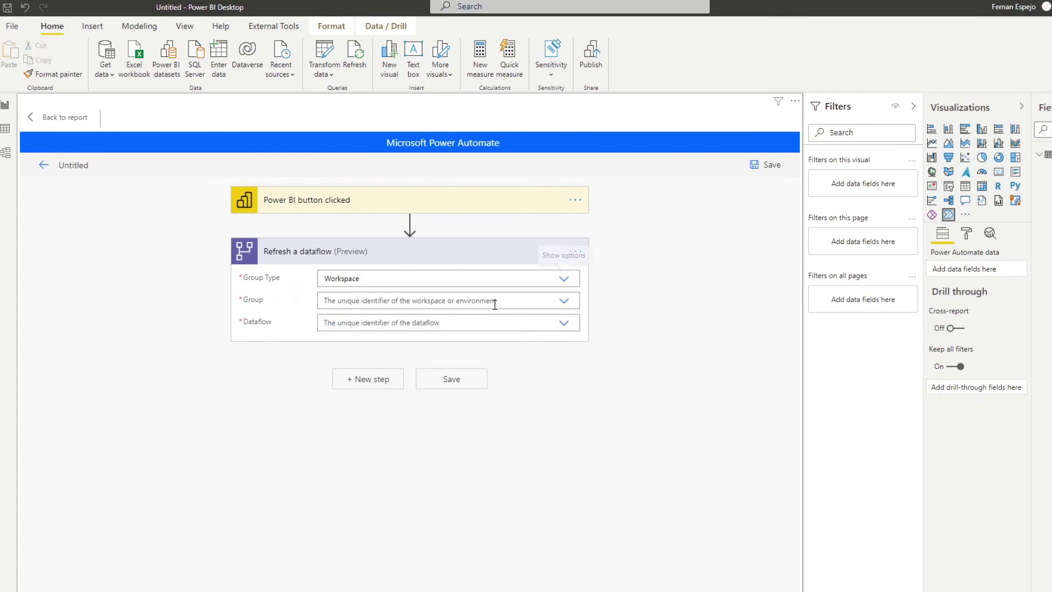
{"action": "left_click", "coordinate": [564, 301]}
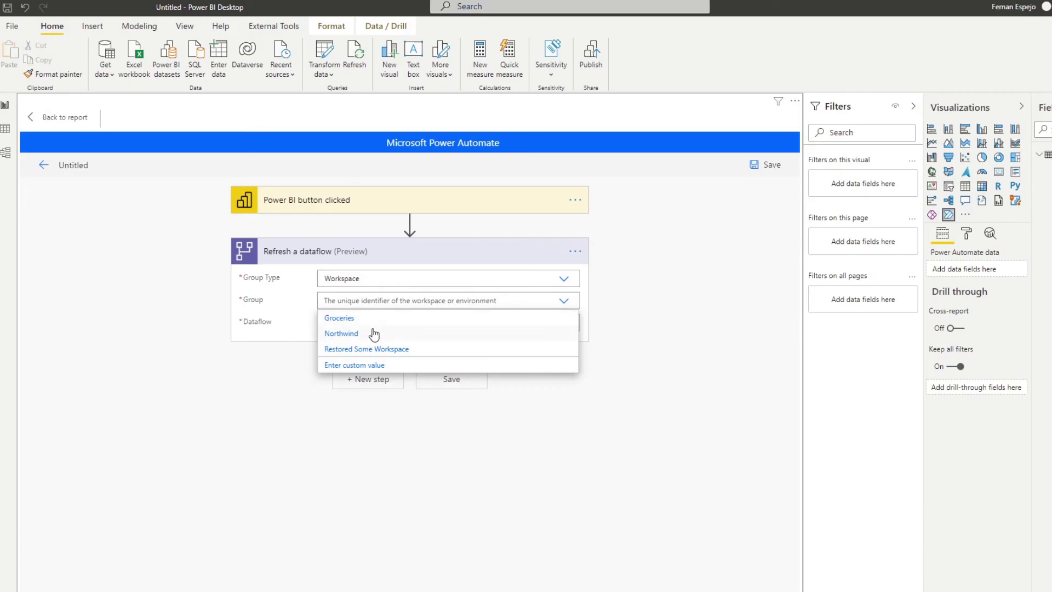
{"action": "left_click", "coordinate": [362, 333]}
{"action": "left_click", "coordinate": [564, 326]}
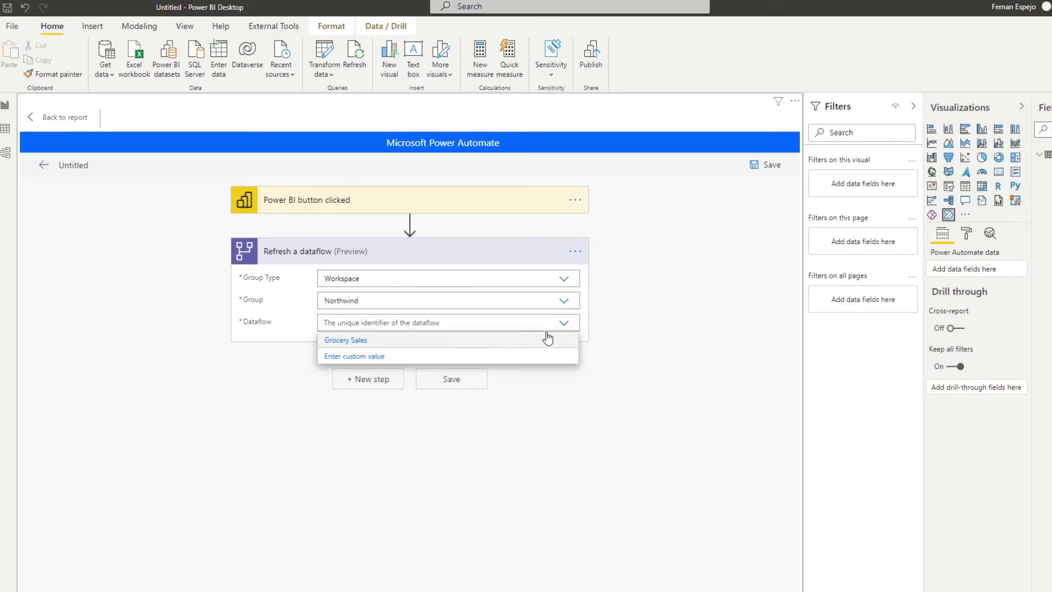
{"action": "left_click", "coordinate": [384, 339]}
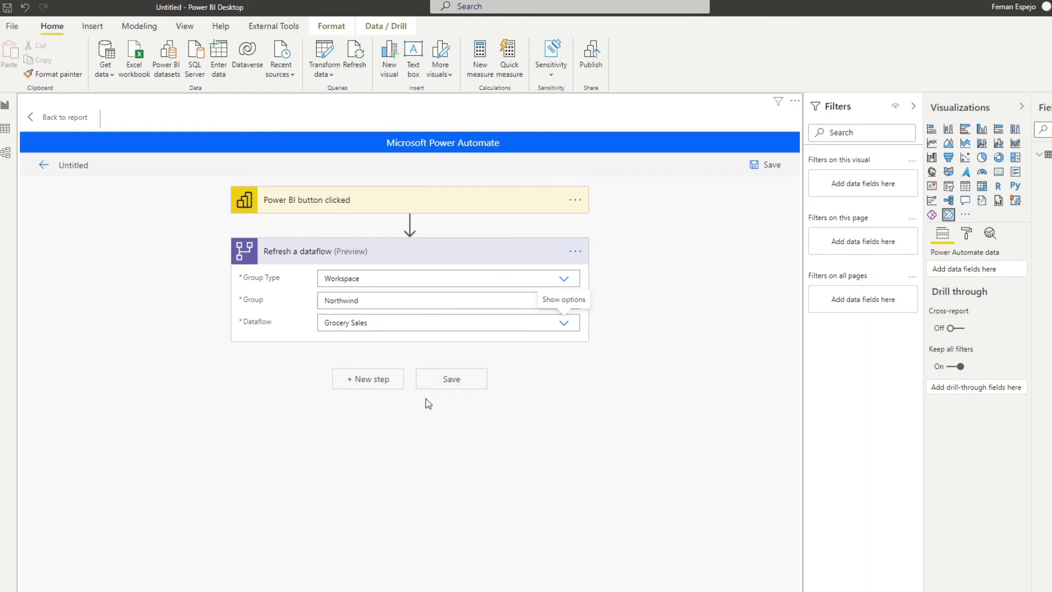
{"action": "left_click", "coordinate": [451, 378]}
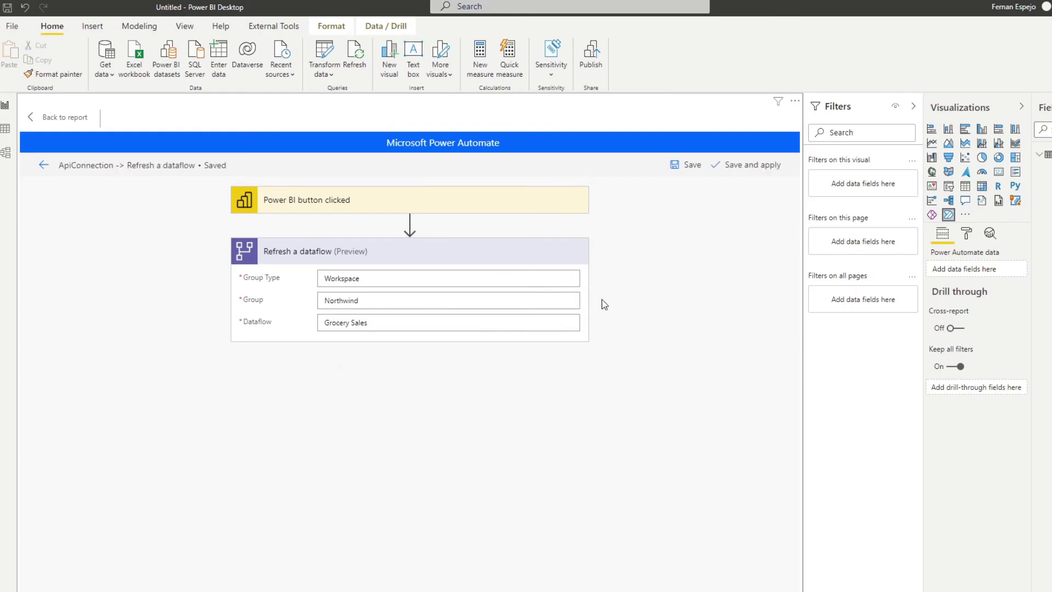
{"action": "left_click", "coordinate": [735, 166]}
- Shrink the flow button to sit under the date and start retyping its label as Refresh dataflow
{"action": "left_click", "coordinate": [52, 117]}
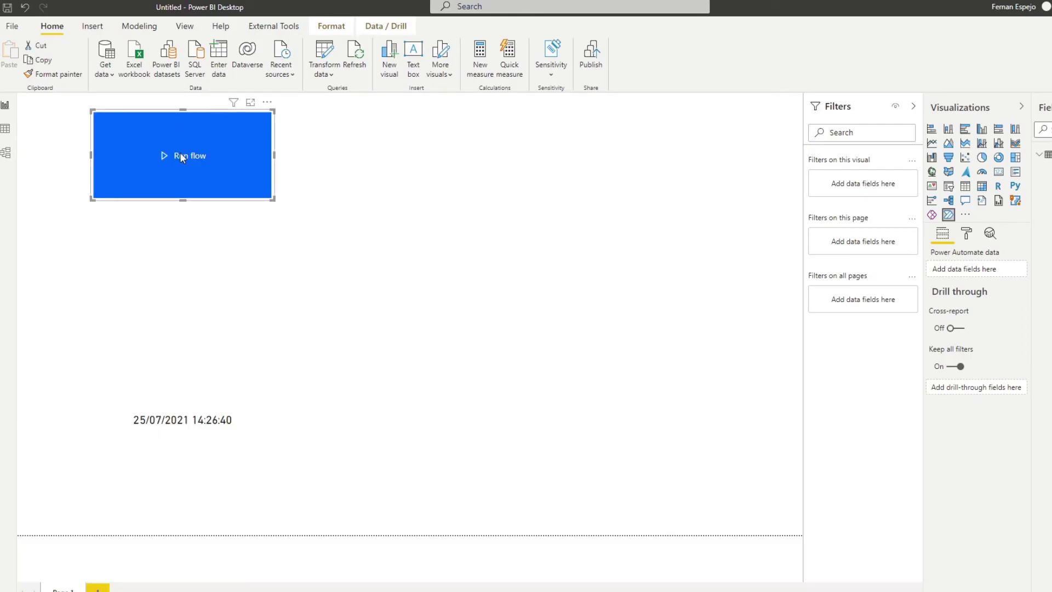
{"action": "left_click_drag", "start_coordinate": [180, 109], "coordinate": [191, 437]}
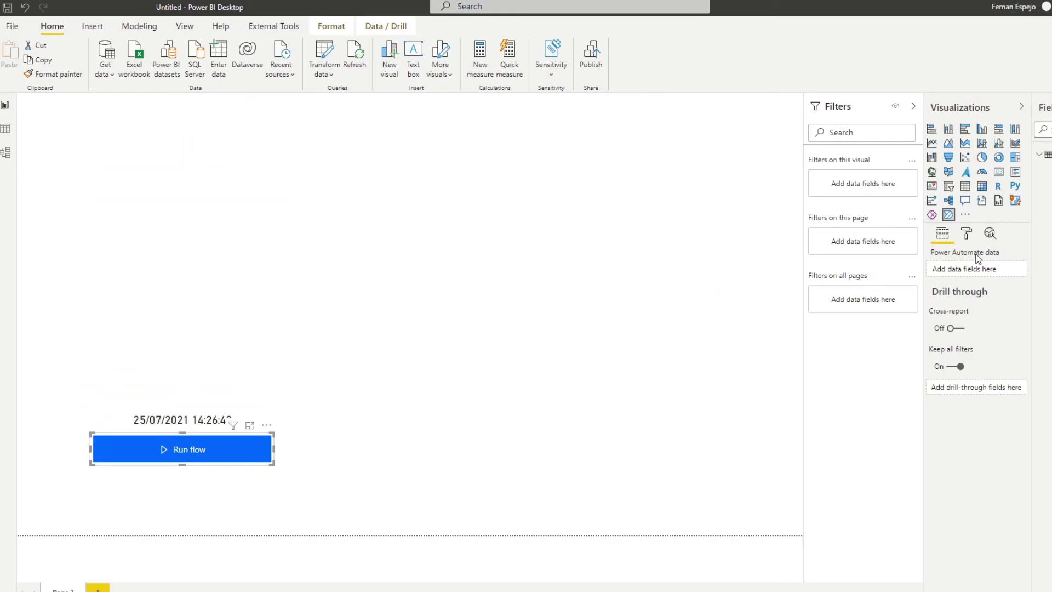
{"action": "left_click", "coordinate": [965, 237]}
{"action": "left_click", "coordinate": [946, 345]}
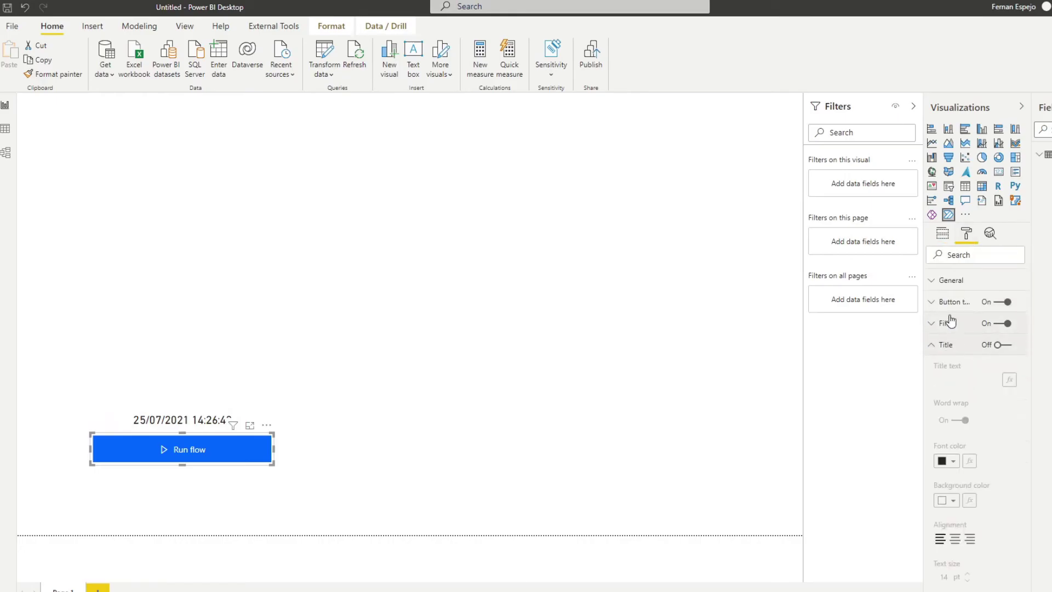
{"action": "left_click", "coordinate": [953, 312]}
{"action": "left_click", "coordinate": [968, 359]}
{"action": "key", "text": "ctrl+a"}
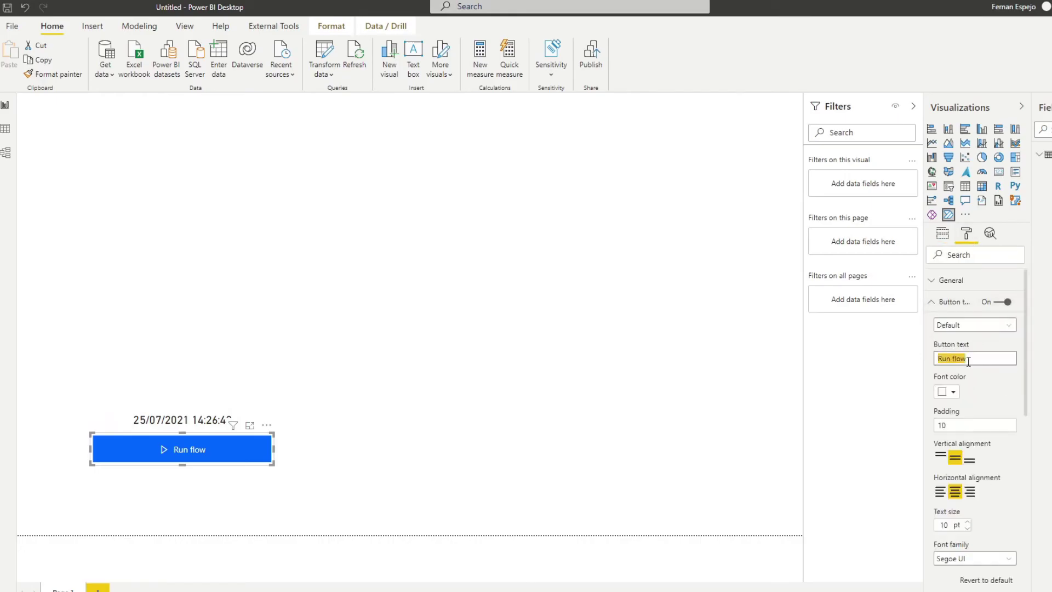
{"action": "type", "text": "Refresh a"}
{"action": "type", "text": "nd"}
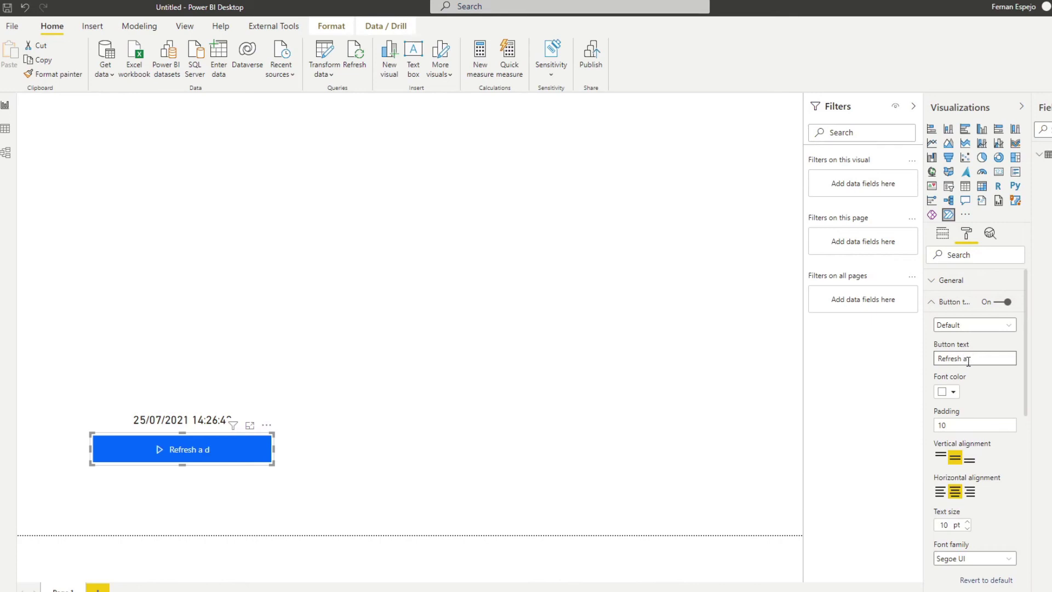
{"action": "type", "text": "dataflow"}
- Save the report as 'Monitor and Refresh' and publish it to the Northwind workspace
{"action": "left_click", "coordinate": [547, 322]}
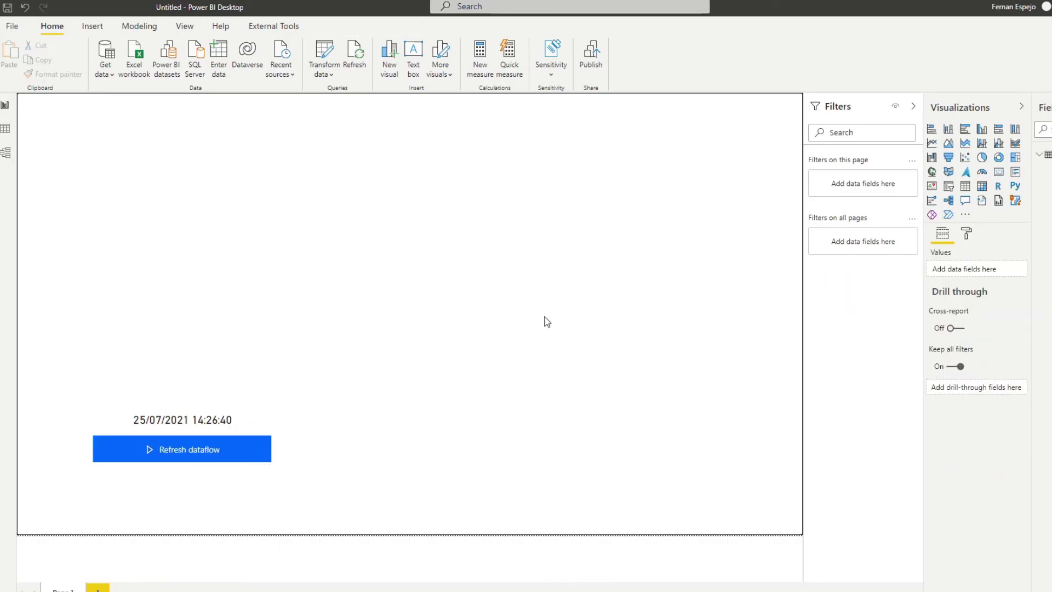
{"action": "key", "text": "ctrl+s"}
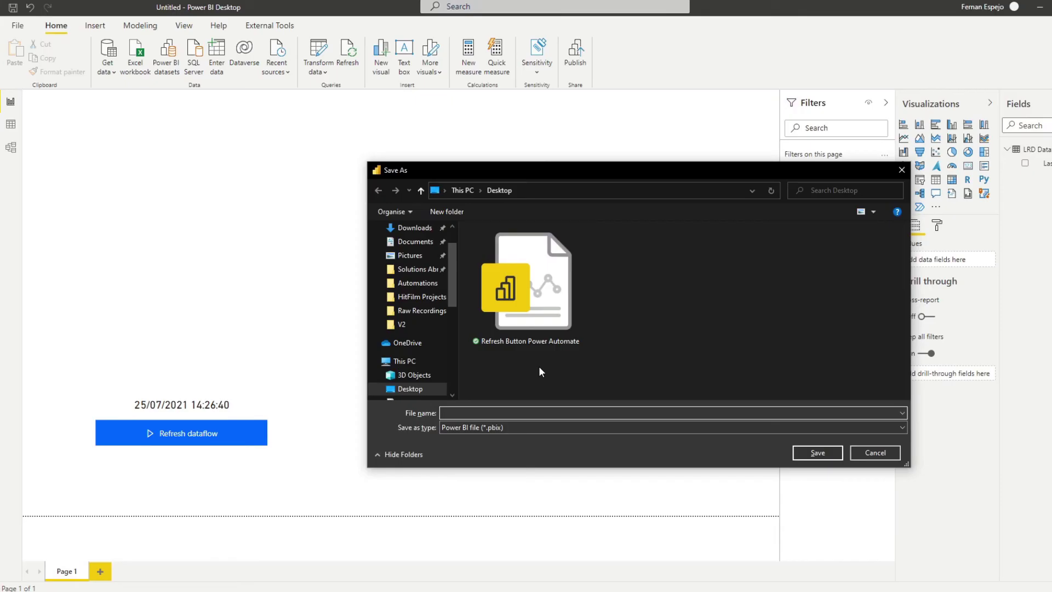
{"action": "type", "text": "Monitor and Ref"}
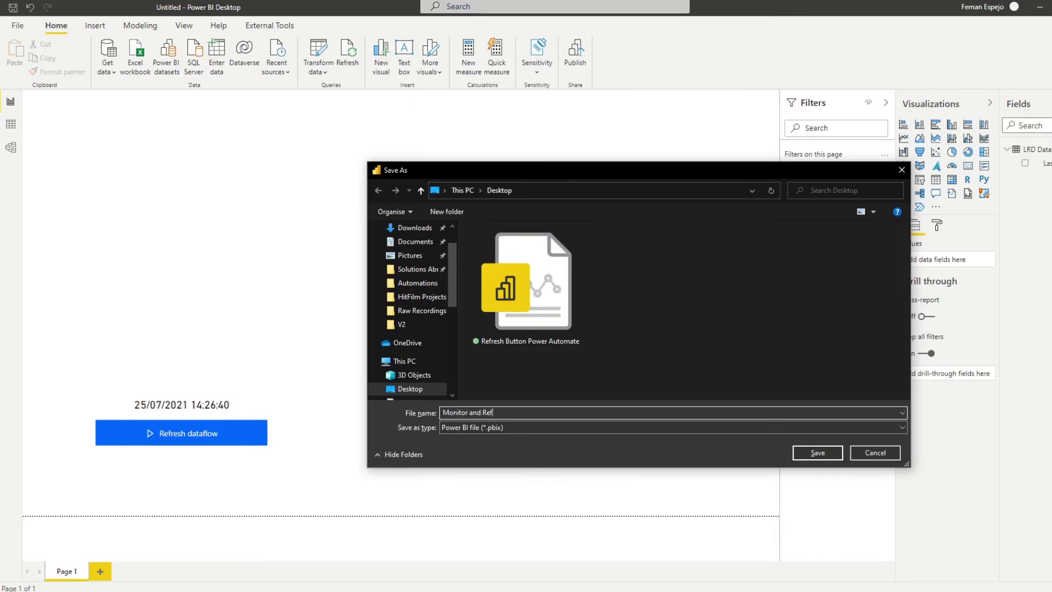
{"action": "type", "text": "resh"}
{"action": "key", "text": "Return"}
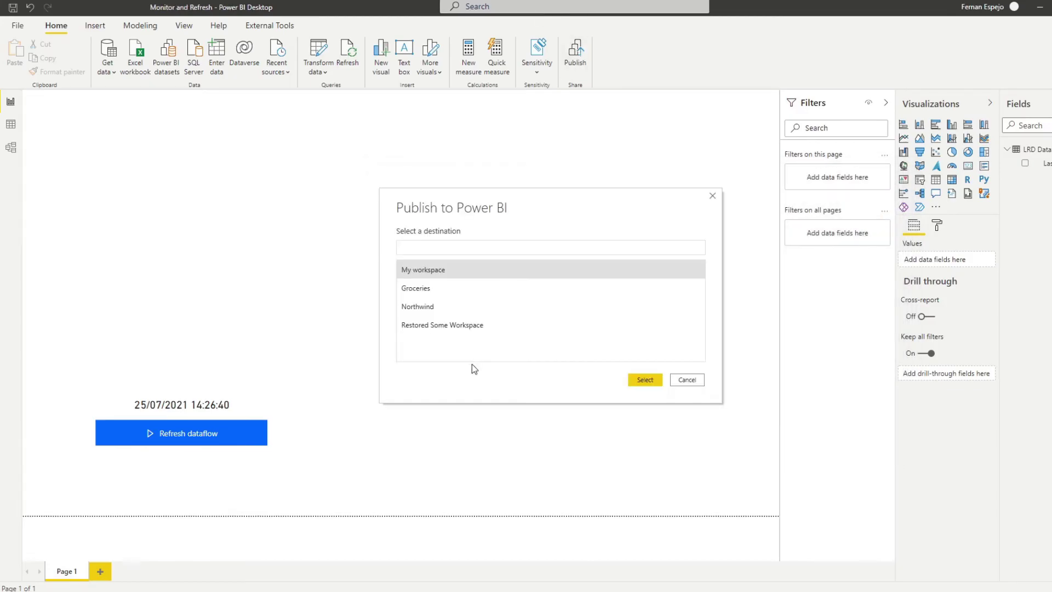
{"action": "left_click", "coordinate": [473, 307]}
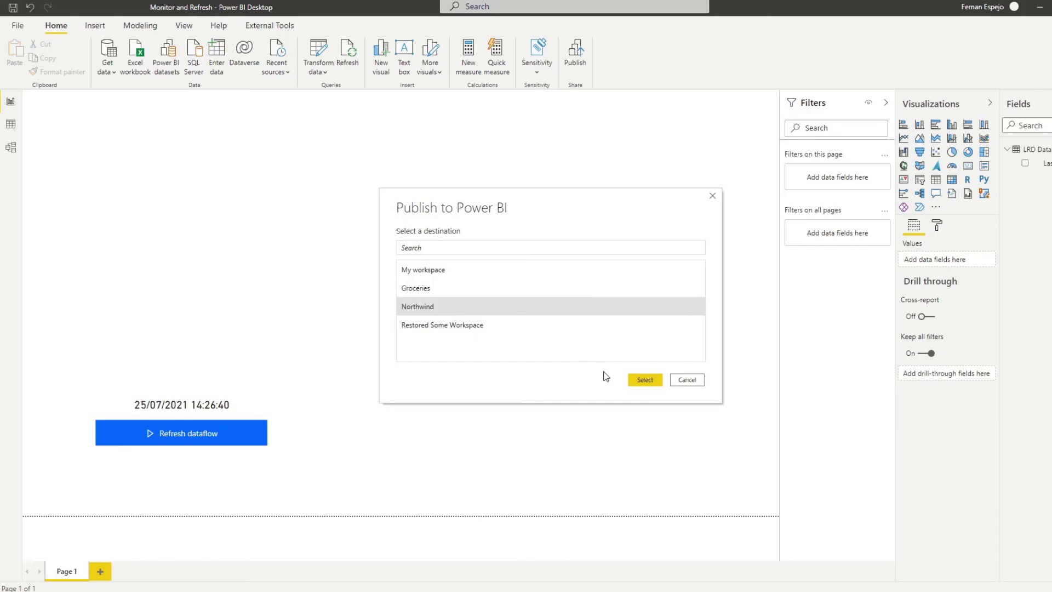
{"action": "left_click", "coordinate": [631, 381]}
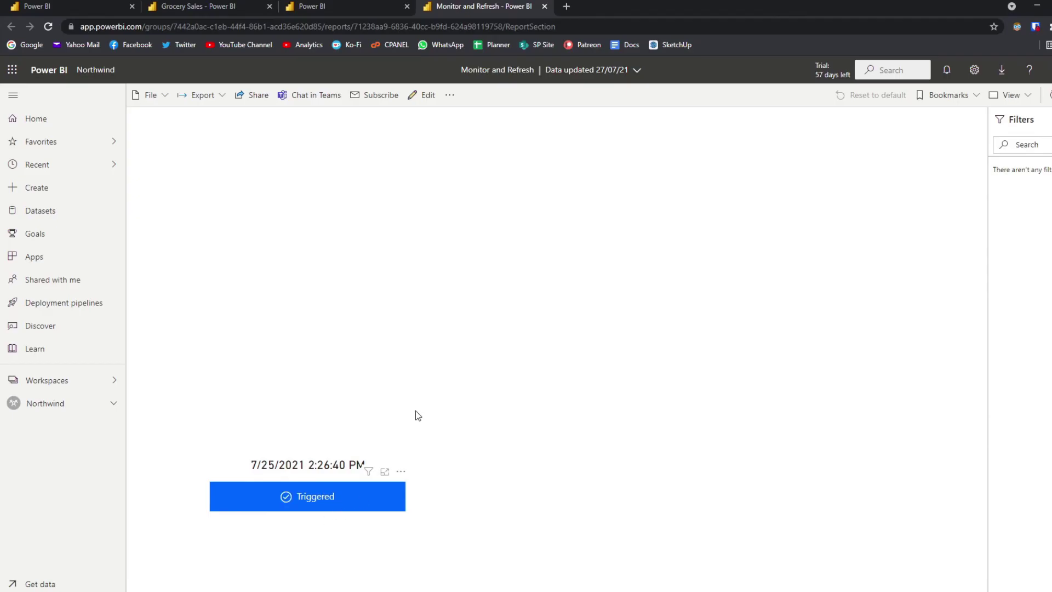
- In the Northwind lineage view, check the Grocery Sales dataflow's refresh history twice, closing it each time
{"action": "left_click", "coordinate": [331, 12]}
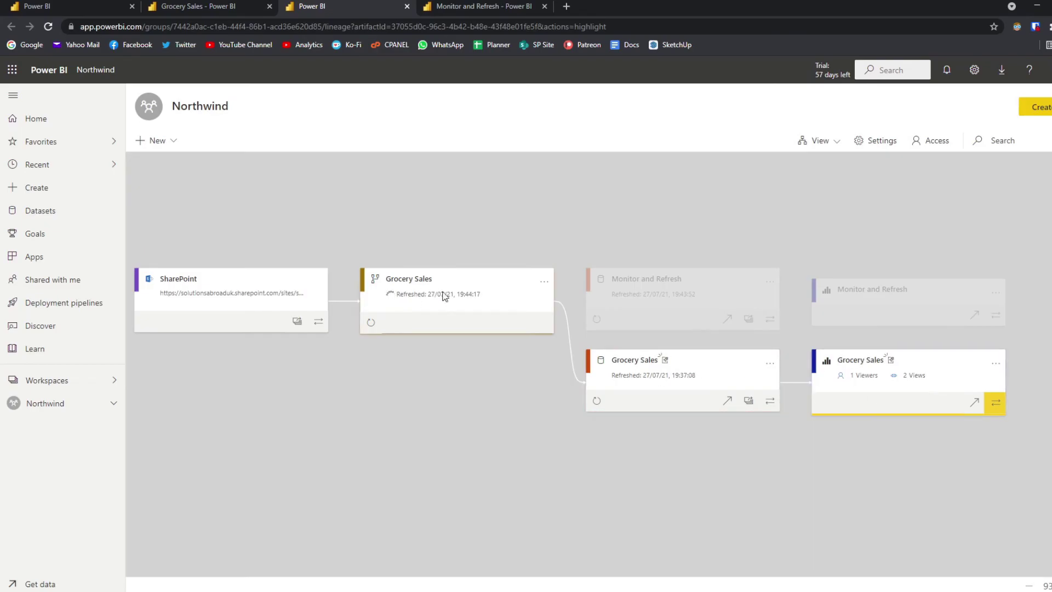
{"action": "left_click", "coordinate": [544, 282]}
{"action": "left_click", "coordinate": [596, 408]}
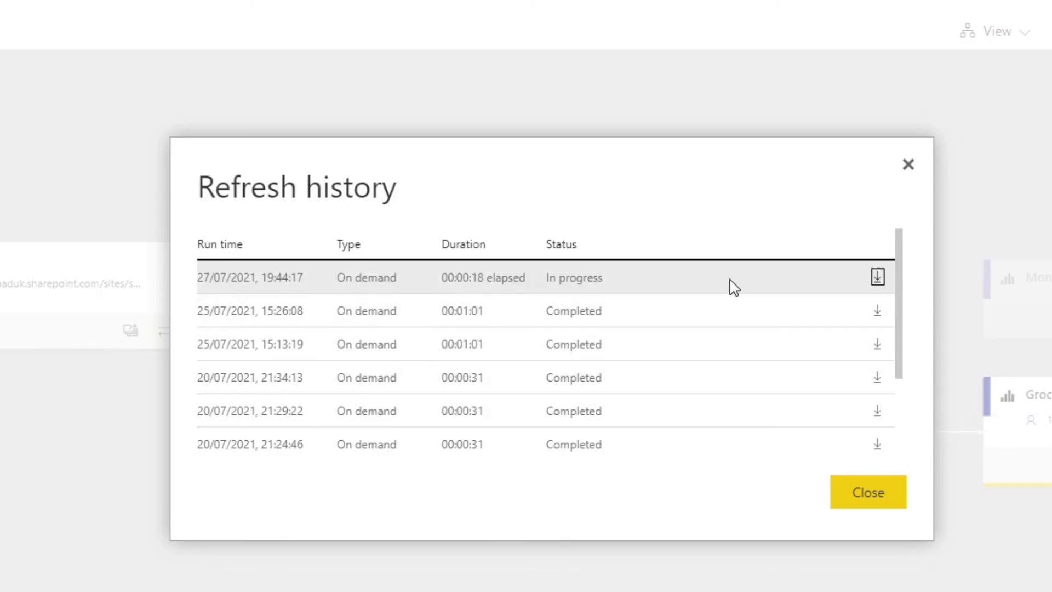
{"action": "left_click", "coordinate": [909, 167]}
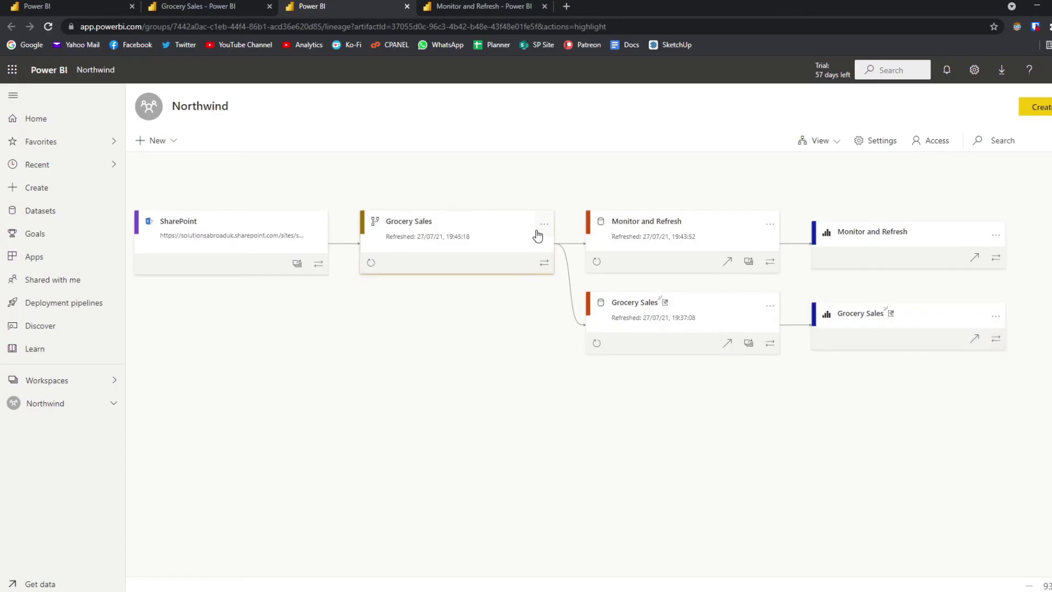
{"action": "left_click", "coordinate": [542, 226]}
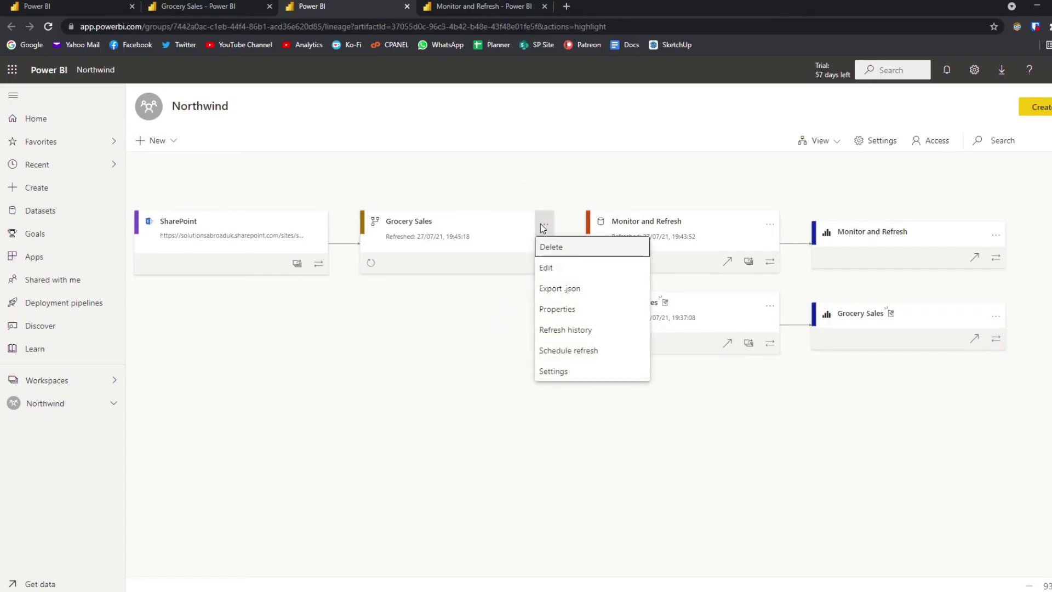
{"action": "left_click", "coordinate": [576, 331]}
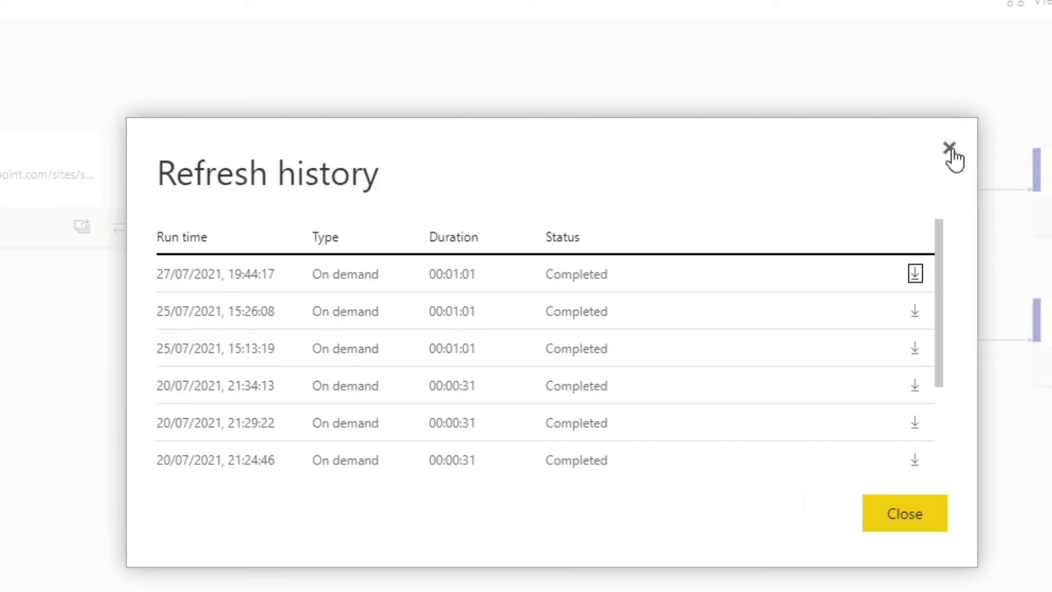
{"action": "left_click", "coordinate": [950, 151]}
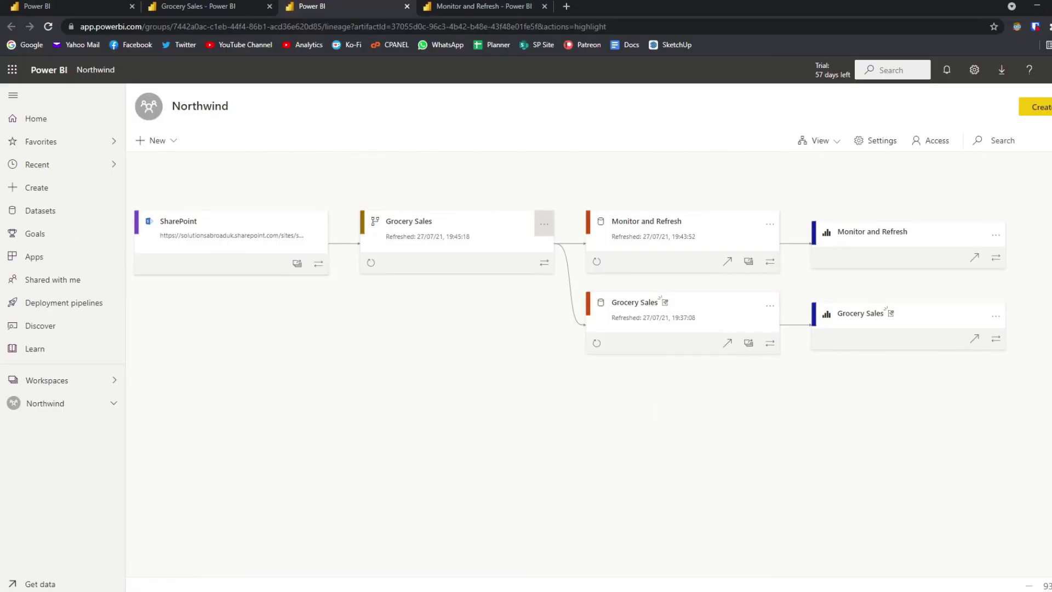
- Back in Desktop, connect the report to the Grocery Sales Power BI dataset and accept the security prompt
{"action": "left_click", "coordinate": [189, 553]}
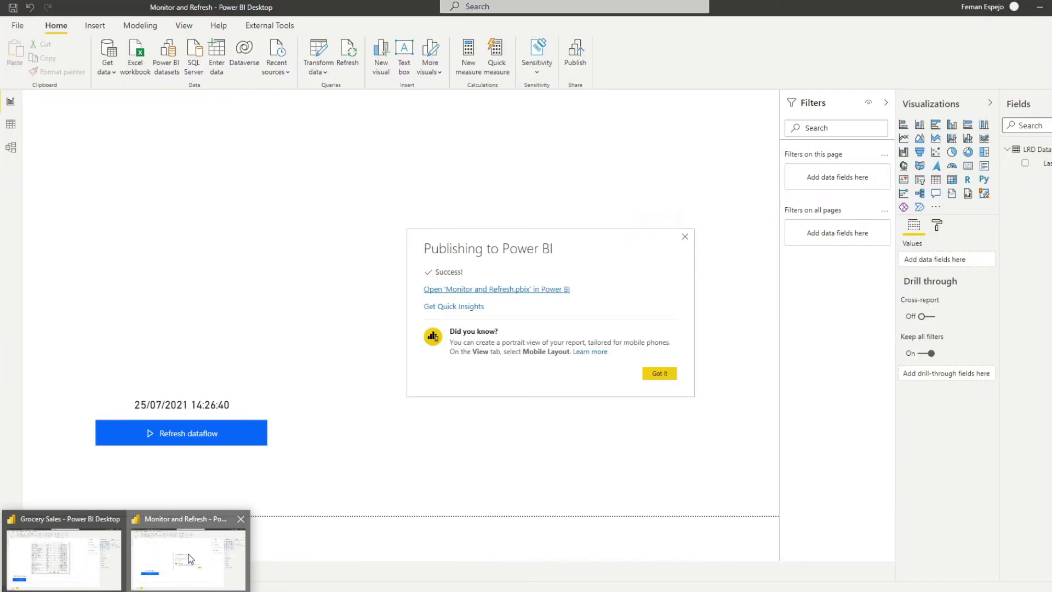
{"action": "left_click", "coordinate": [659, 373]}
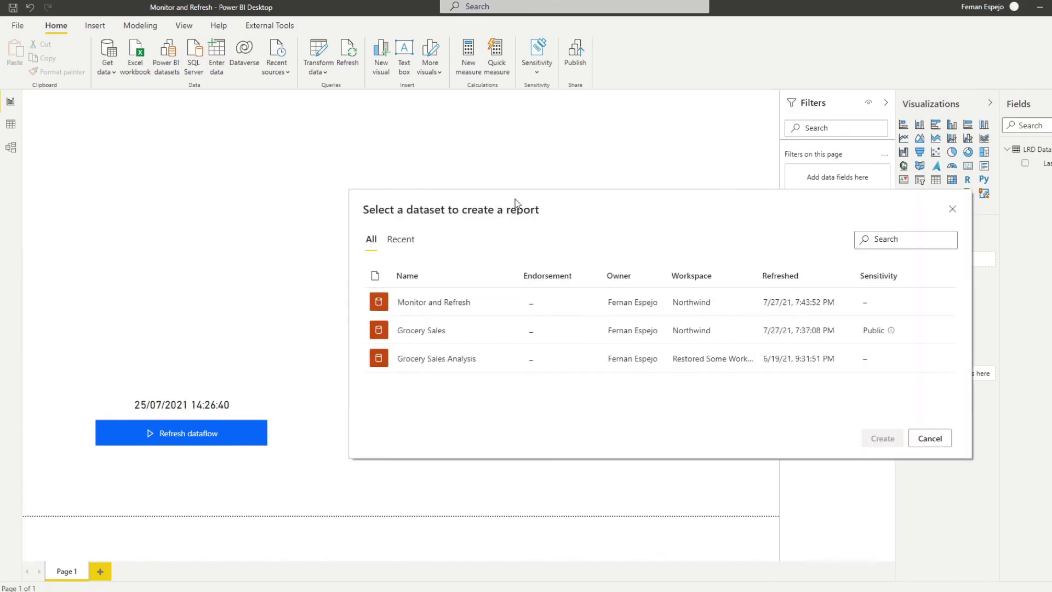
{"action": "left_click_drag", "start_coordinate": [510, 204], "coordinate": [497, 203]}
{"action": "left_click", "coordinate": [515, 208]}
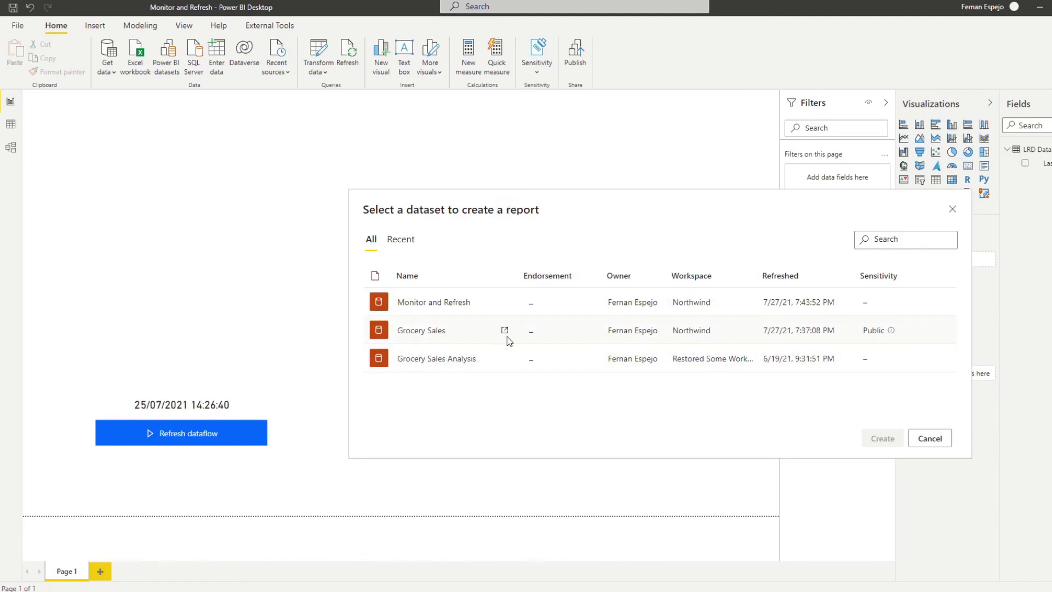
{"action": "left_click", "coordinate": [448, 341]}
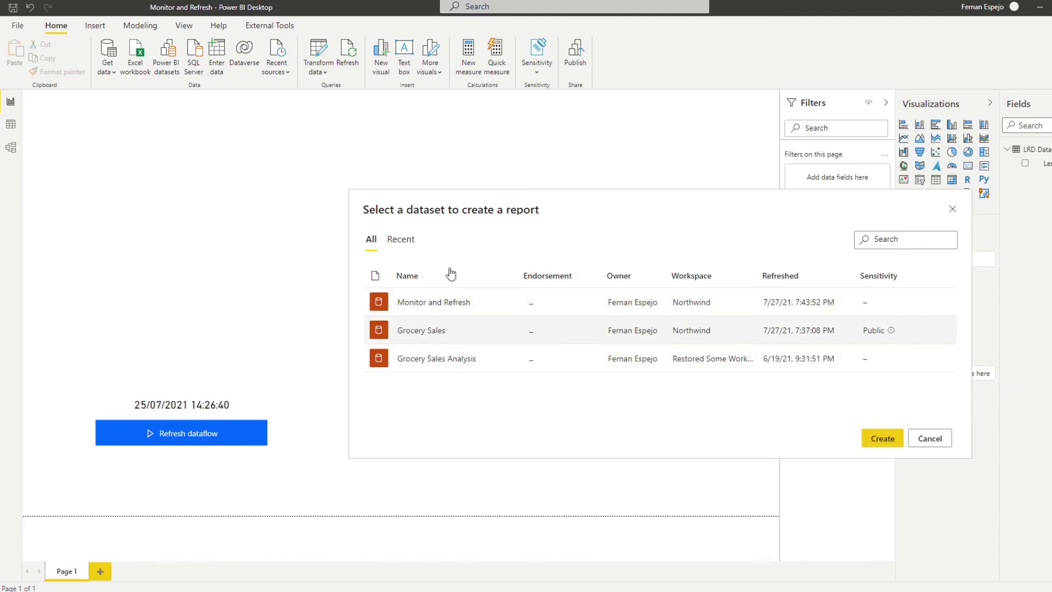
{"action": "left_click", "coordinate": [872, 441]}
{"action": "left_click", "coordinate": [603, 350]}
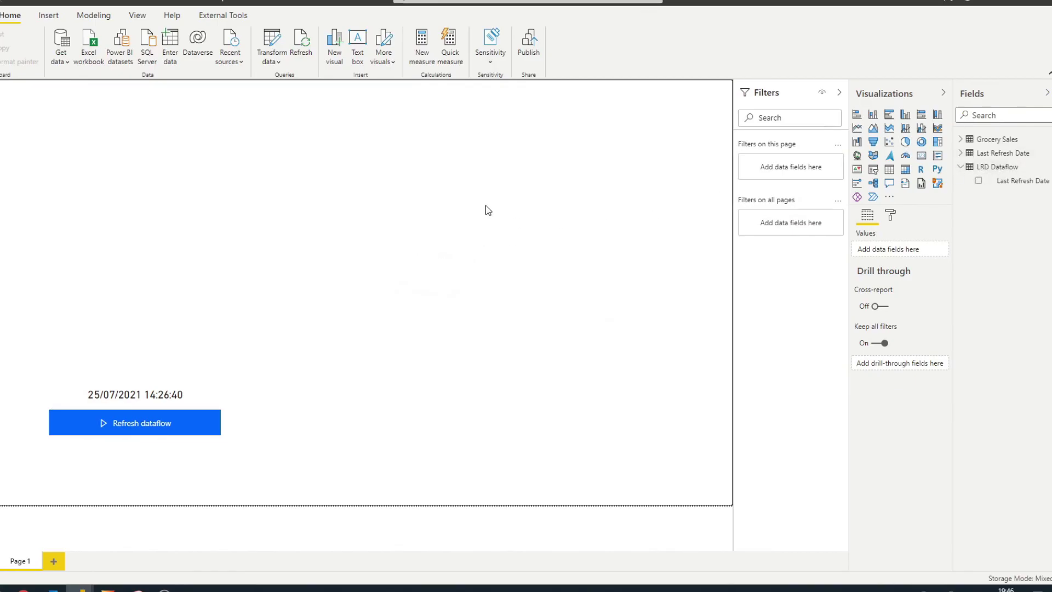
- Add the dataset's Last Refresh Date as a card, copy the dataflow card's format, and align it alongside
{"action": "left_click", "coordinate": [961, 153]}
{"action": "left_click_drag", "start_coordinate": [1019, 166], "coordinate": [512, 339]}
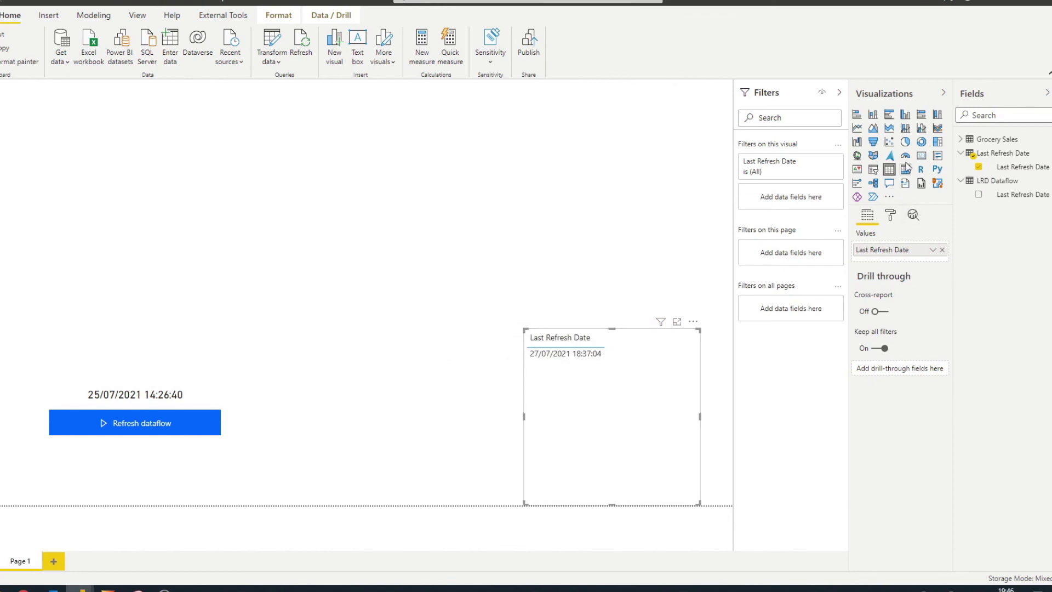
{"action": "left_click", "coordinate": [919, 157]}
{"action": "left_click_drag", "start_coordinate": [639, 375], "coordinate": [470, 444]}
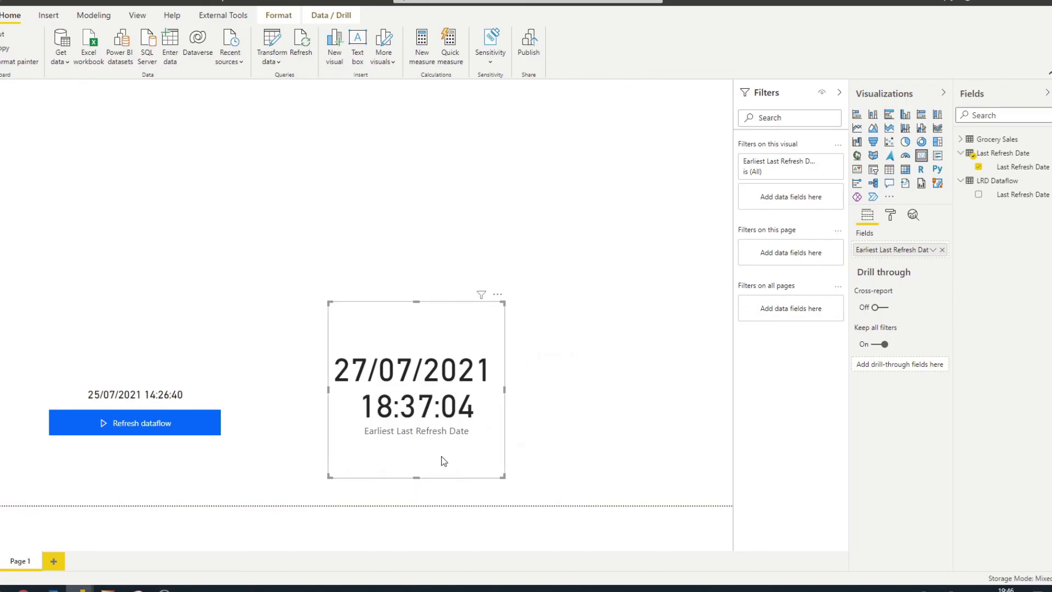
{"action": "left_click", "coordinate": [116, 396]}
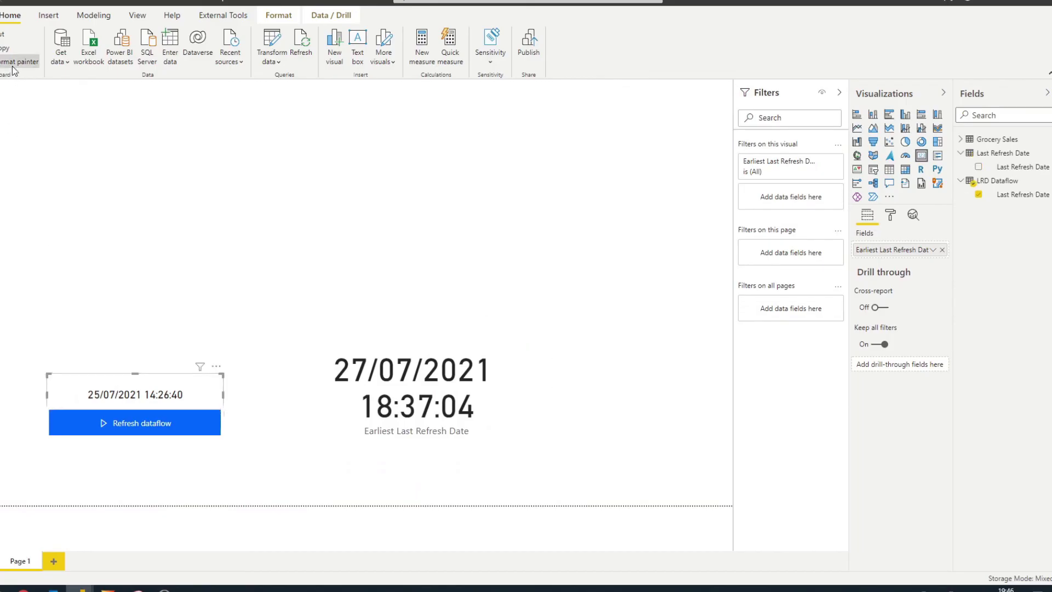
{"action": "left_click", "coordinate": [373, 348]}
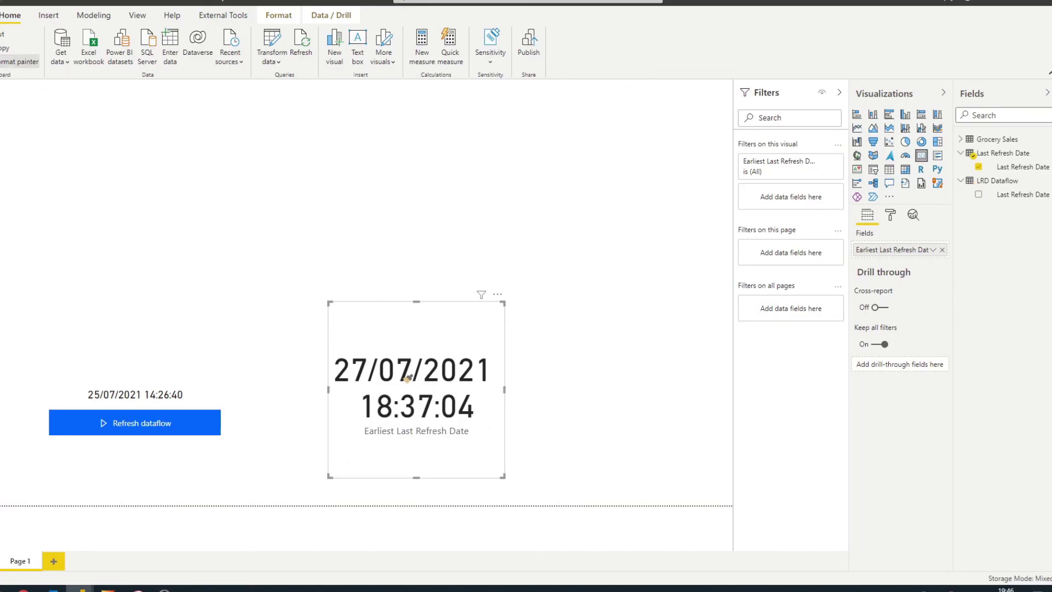
{"action": "left_click_drag", "start_coordinate": [417, 474], "coordinate": [422, 342]}
{"action": "left_click_drag", "start_coordinate": [483, 367], "coordinate": [471, 424]}
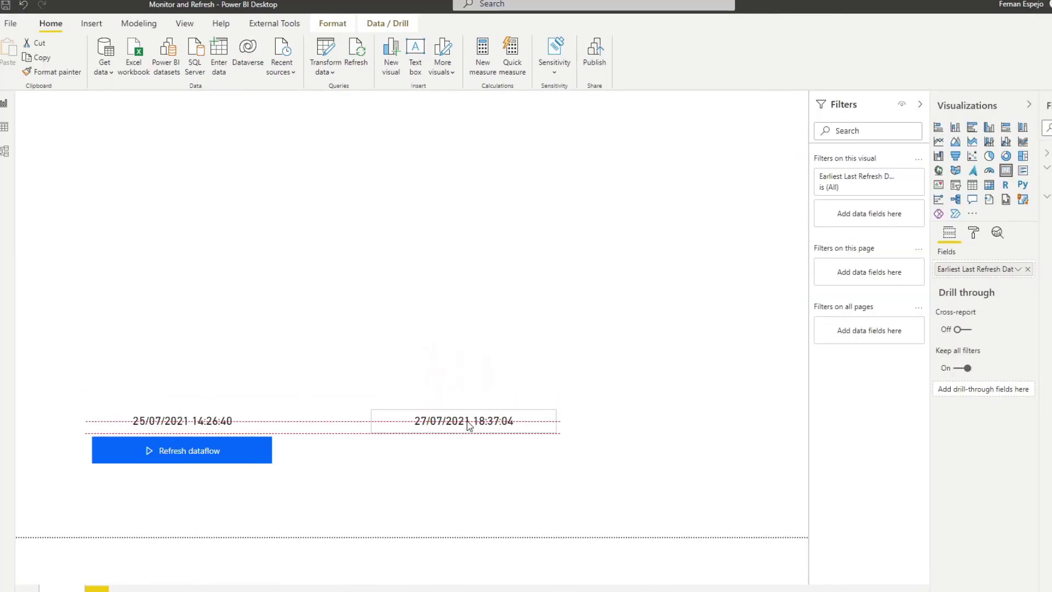
- Add a Power Automate button and apply the existing Refresh a dataset flow to it
{"action": "left_click", "coordinate": [956, 214]}
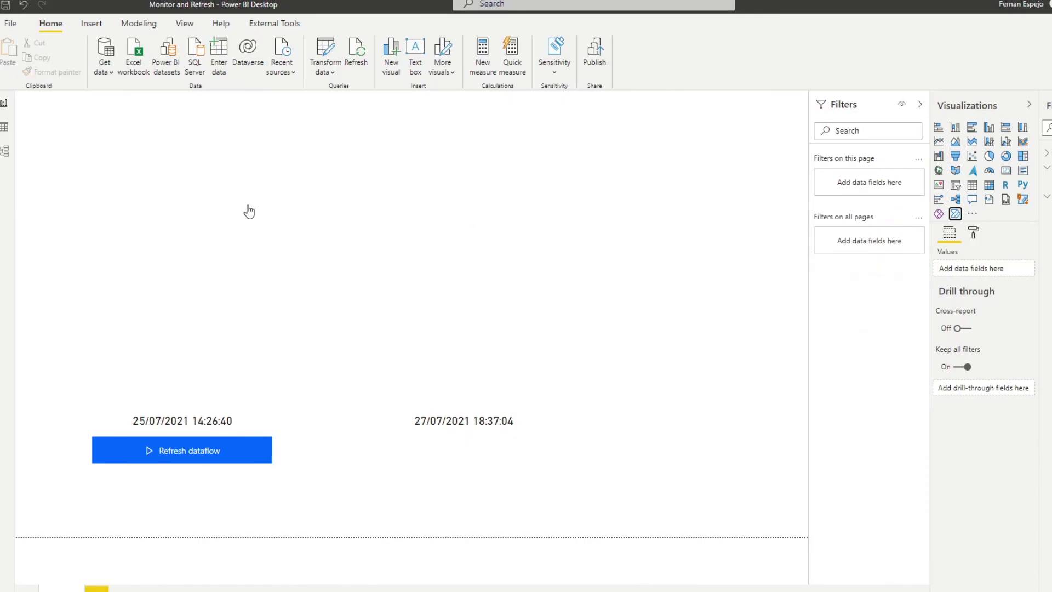
{"action": "left_click", "coordinate": [268, 101]}
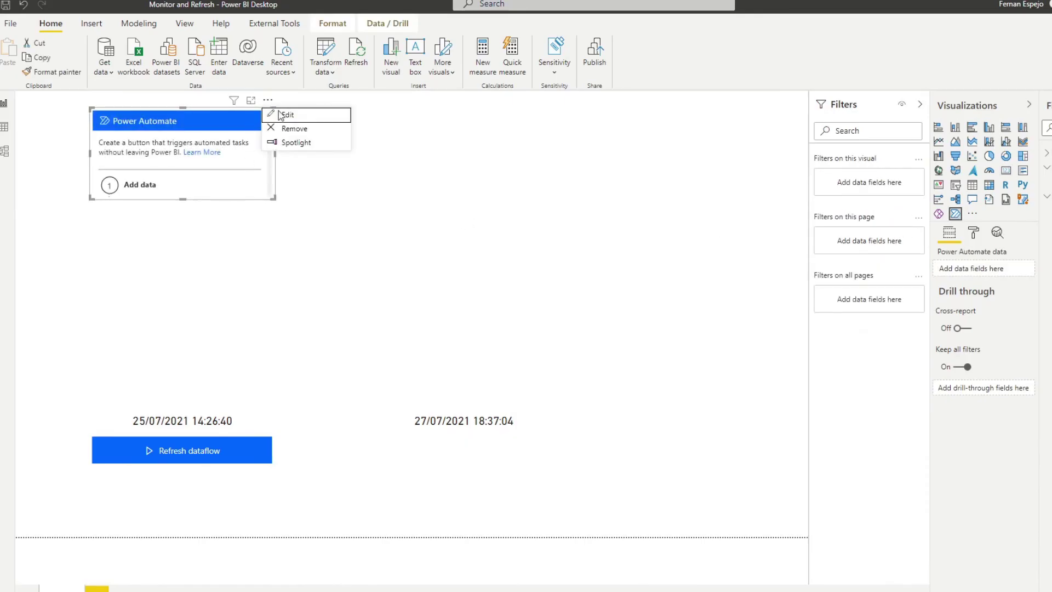
{"action": "key", "text": "Escape"}
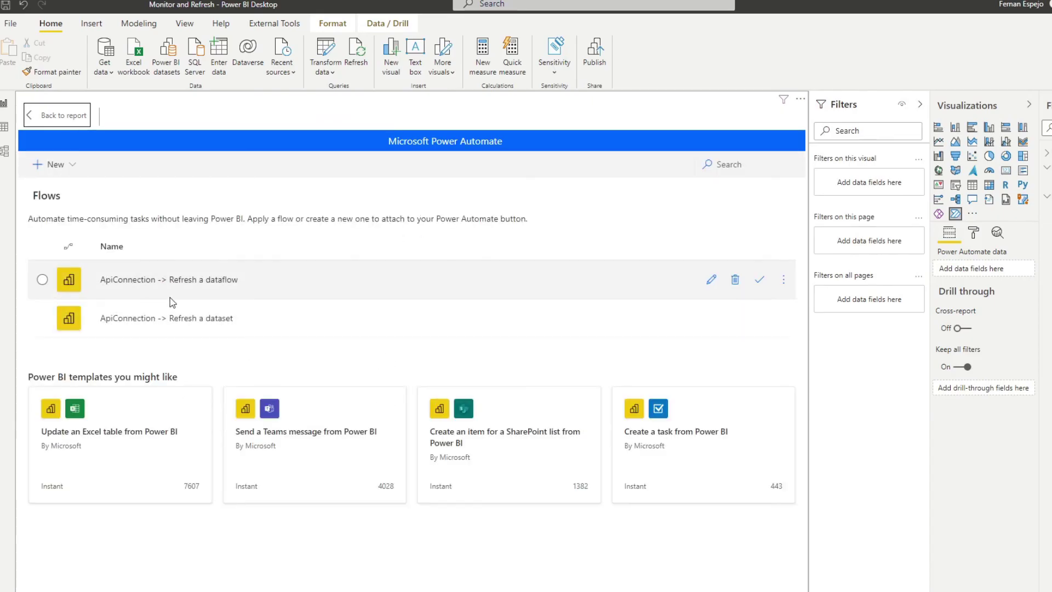
{"action": "left_click", "coordinate": [43, 319]}
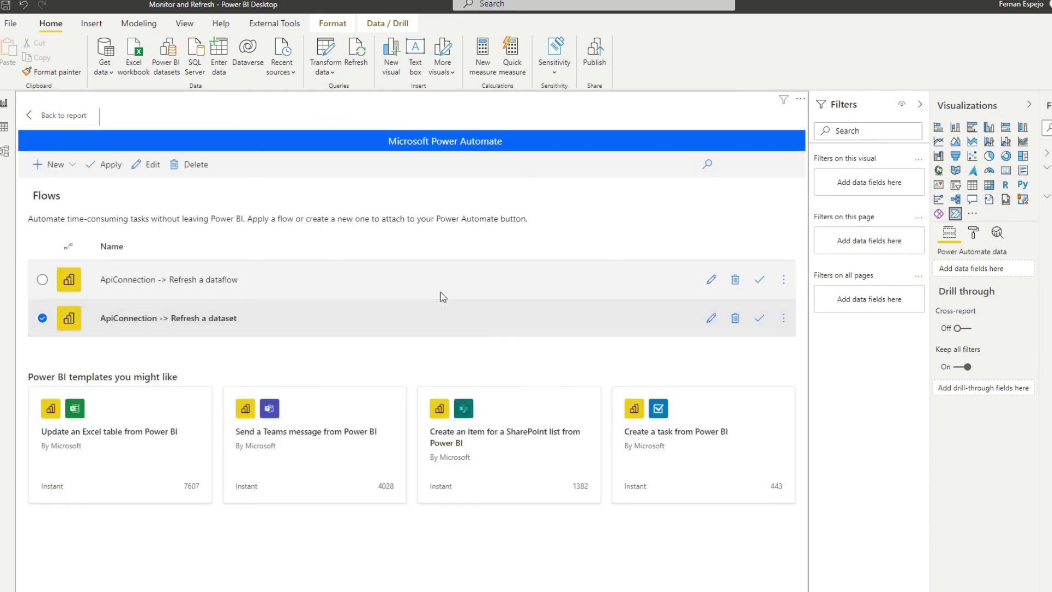
{"action": "left_click", "coordinate": [118, 173]}
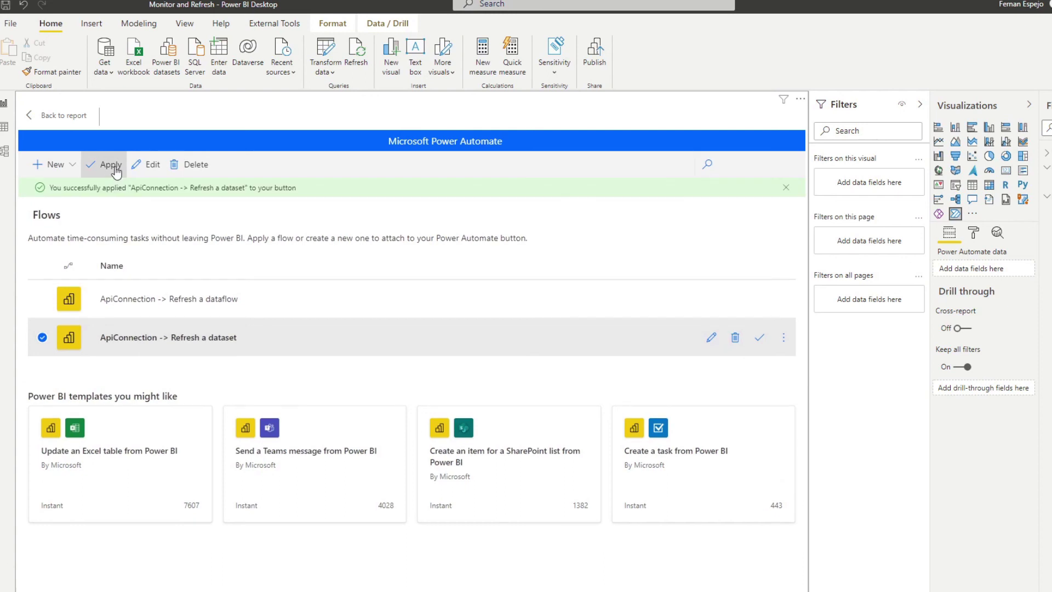
{"action": "left_click", "coordinate": [79, 122]}
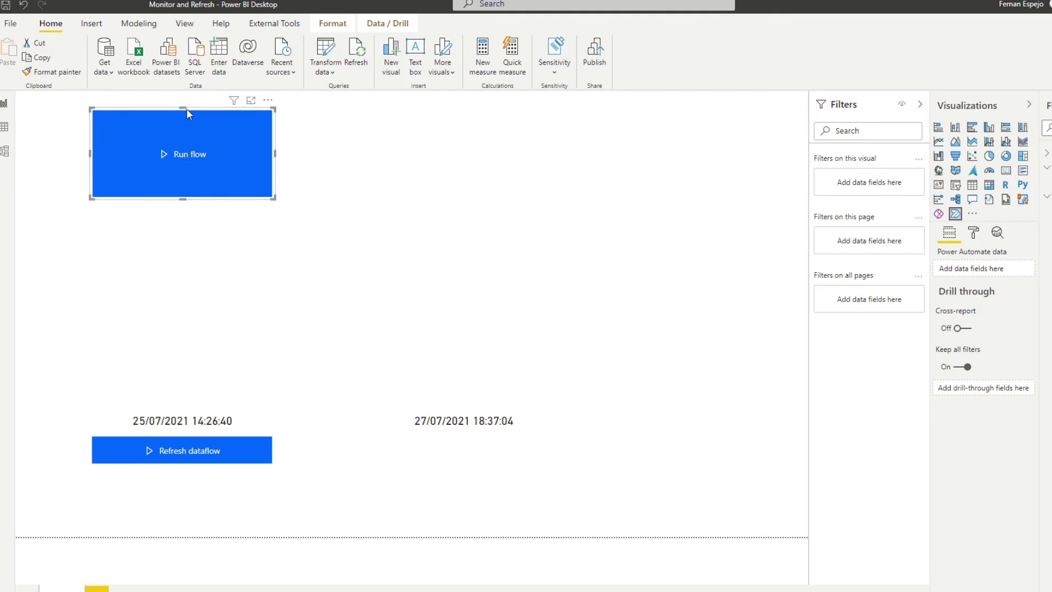
- Move the Run flow button below the dataset's last-refresh date
{"action": "left_click", "coordinate": [186, 317]}
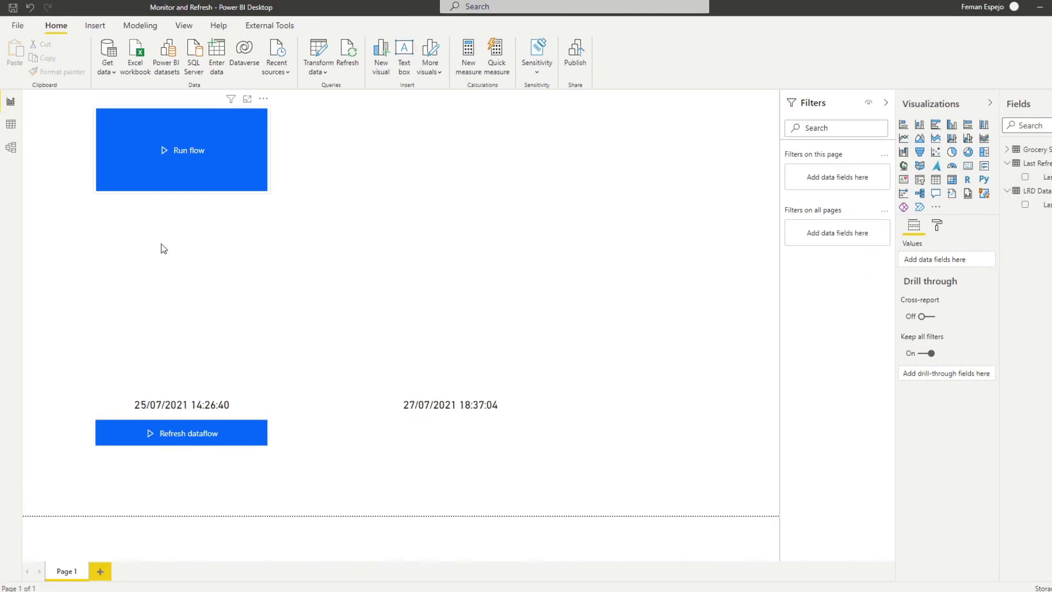
{"action": "key", "text": "alt+Tab"}
{"action": "key", "text": "Escape"}
{"action": "left_click", "coordinate": [181, 118]}
{"action": "left_click_drag", "start_coordinate": [181, 118], "coordinate": [451, 428]}
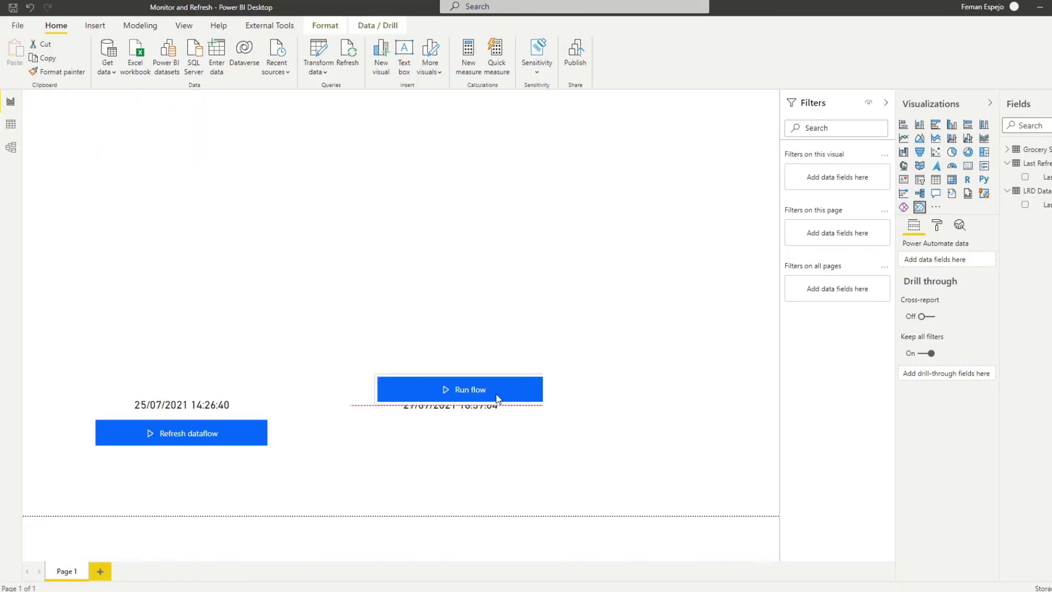
- Change the button's label text to 'Refresh dataset'
{"action": "left_click", "coordinate": [910, 236]}
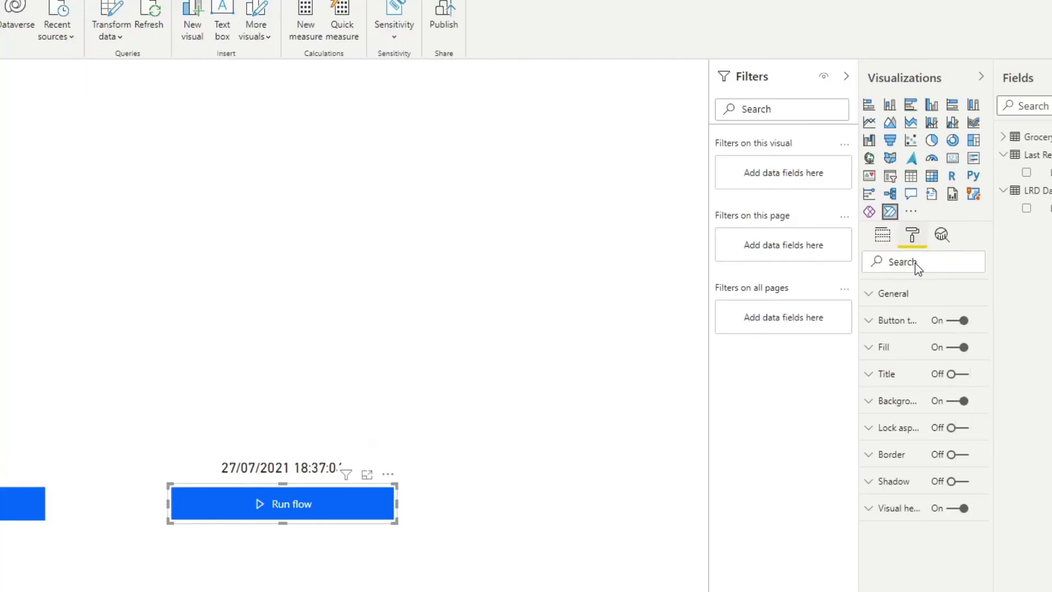
{"action": "left_click", "coordinate": [893, 321]}
{"action": "left_click", "coordinate": [932, 391]}
{"action": "type", "text": "Refresh Da"}
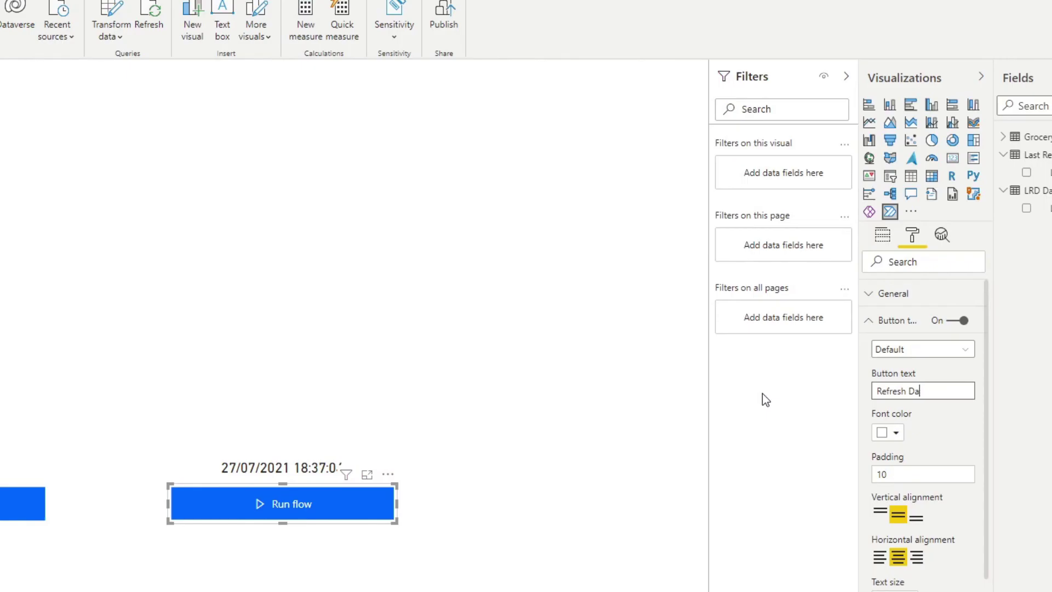
{"action": "key", "text": "BackSpace"}
{"action": "key", "text": "BackSpace"}
{"action": "type", "text": "dar"}
{"action": "type", "text": "taset"}
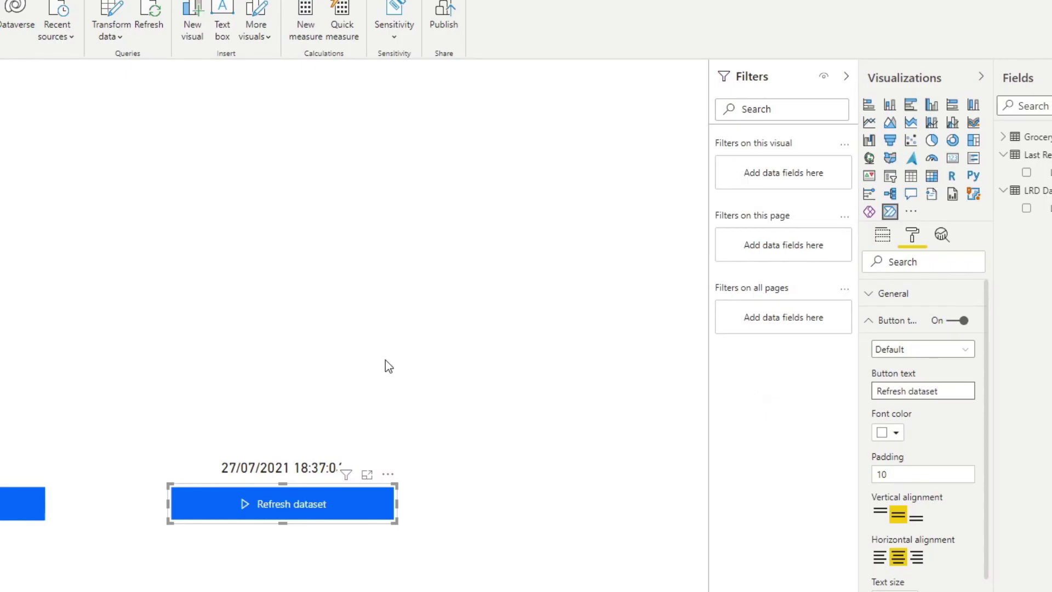
{"action": "left_click", "coordinate": [518, 522]}
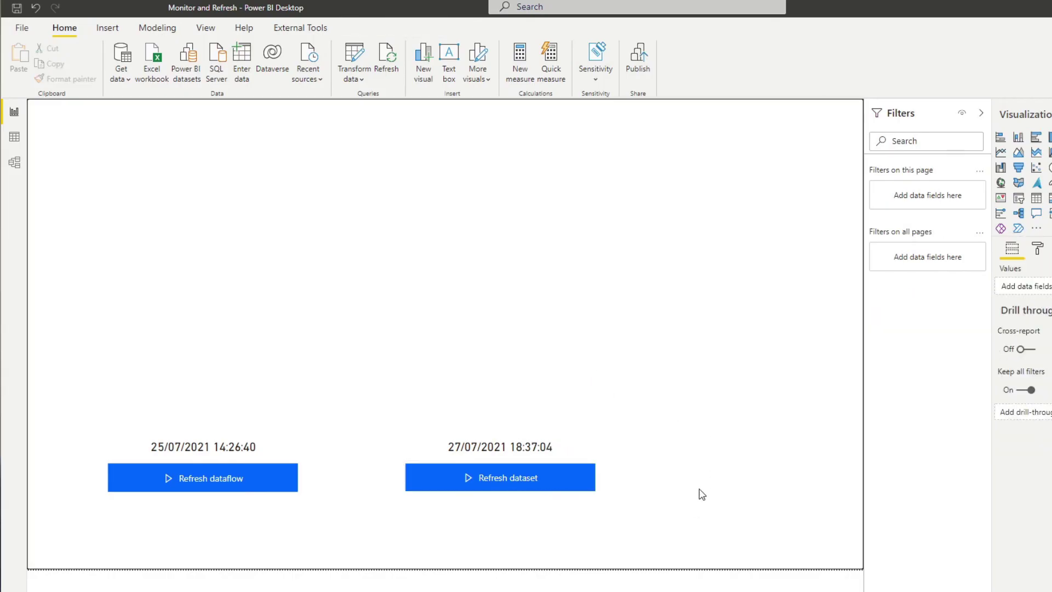